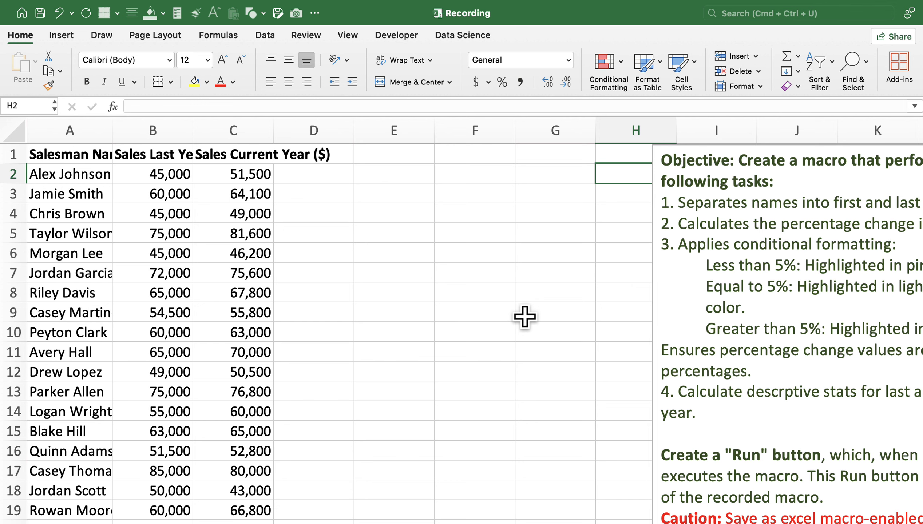
Examine the salesman name and yearly sales columns together with the text box listing the macro's required tasks.
scroll(525, 316, down, 3)
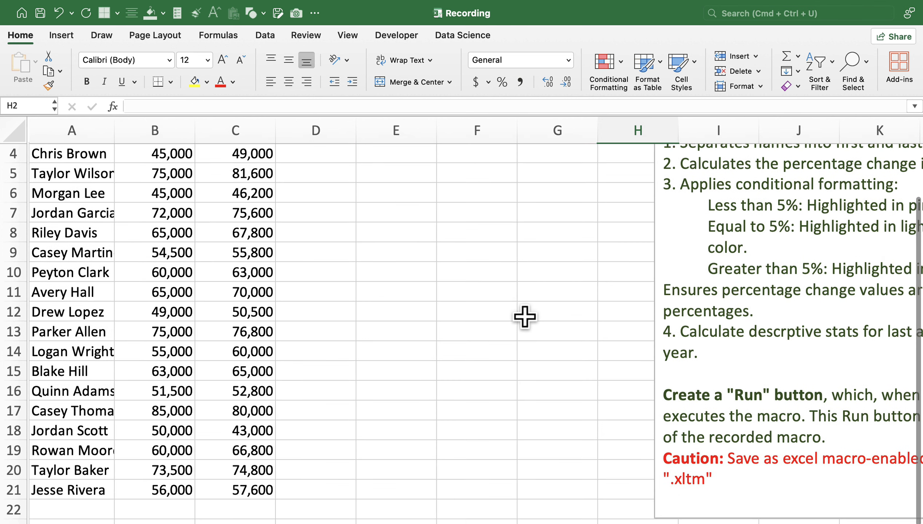
scroll(486, 312, up, 3)
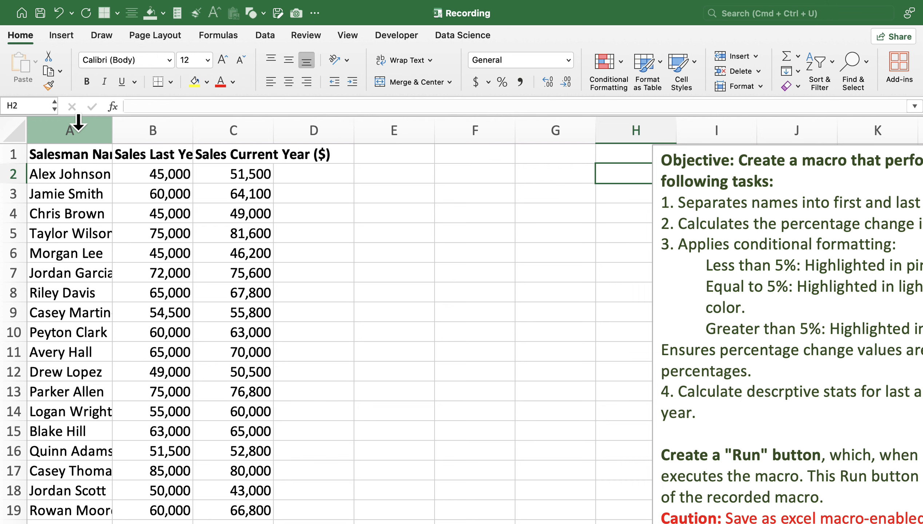
click(75, 129)
click(158, 127)
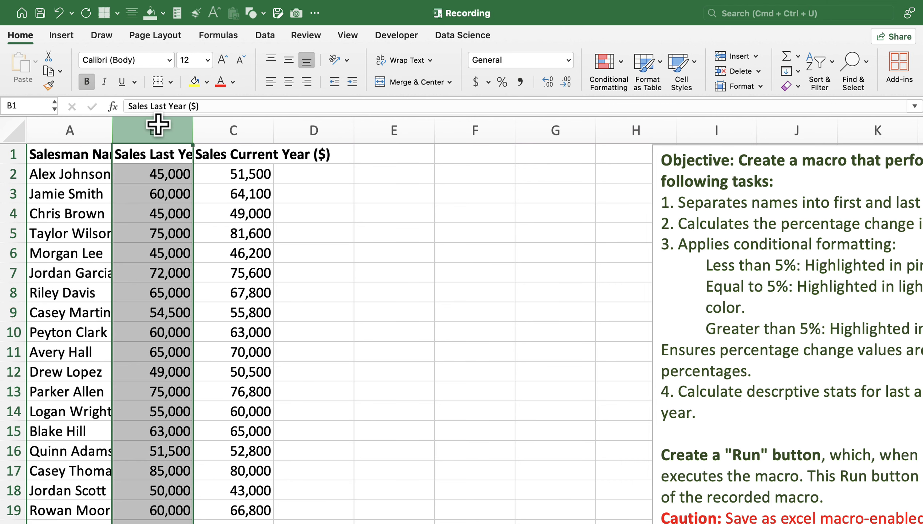
click(240, 128)
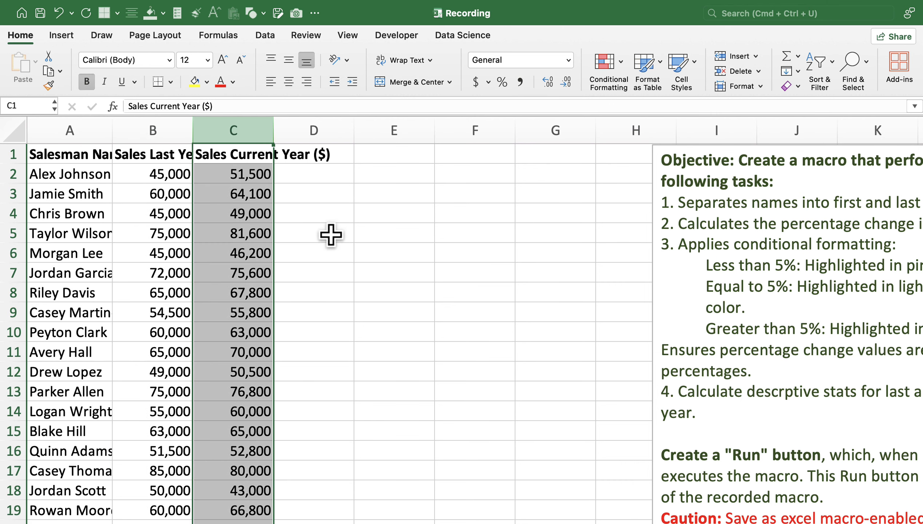
scroll(331, 235, right, 3)
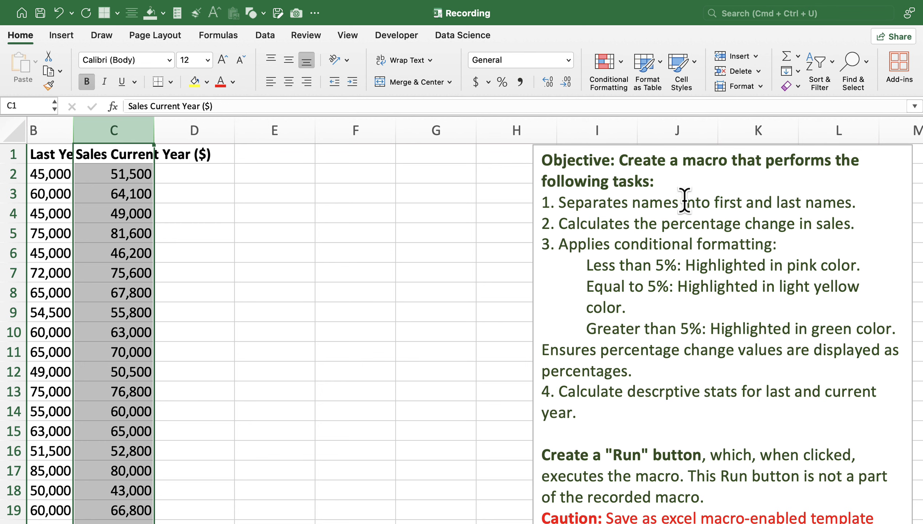
scroll(473, 245, left, 5)
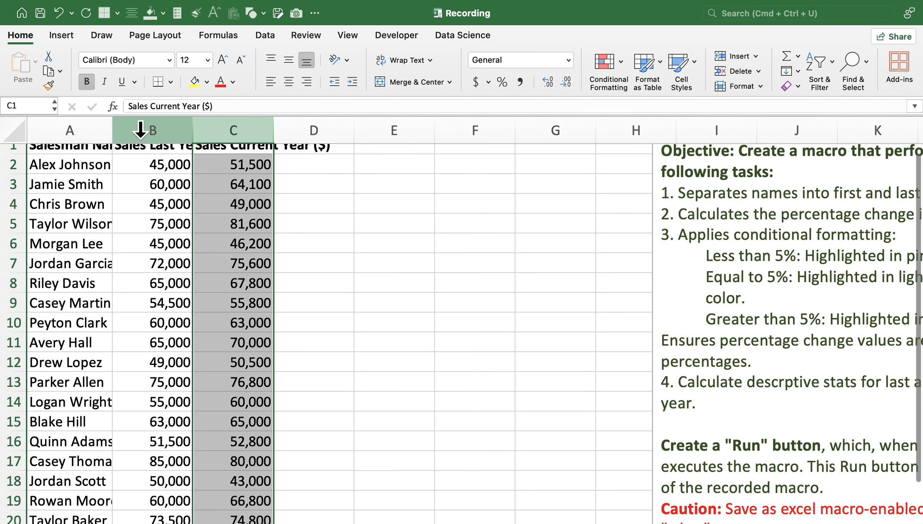
click(73, 130)
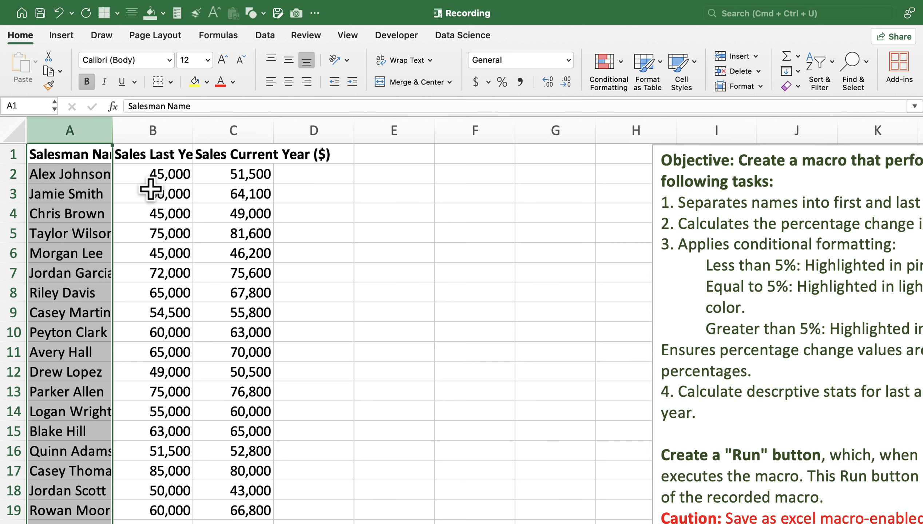
scroll(531, 212, right, 5)
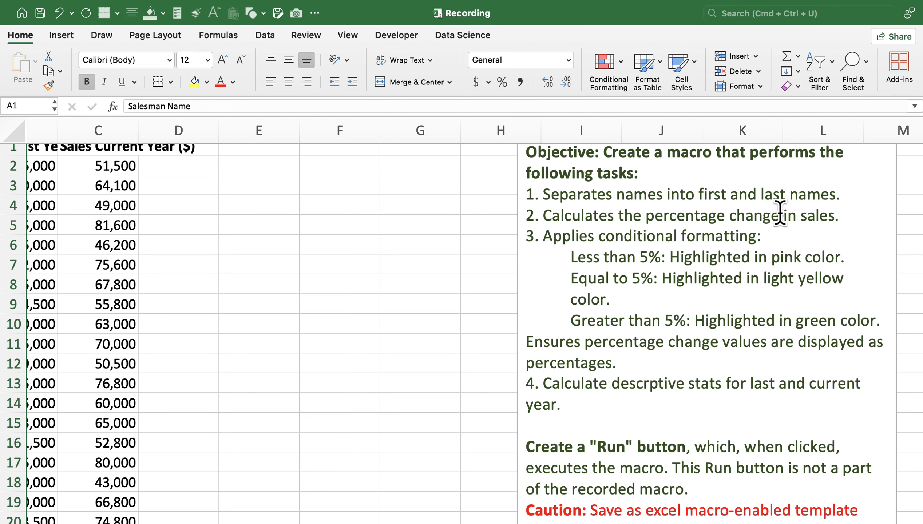
scroll(360, 282, left, 4)
scroll(305, 262, up, 2)
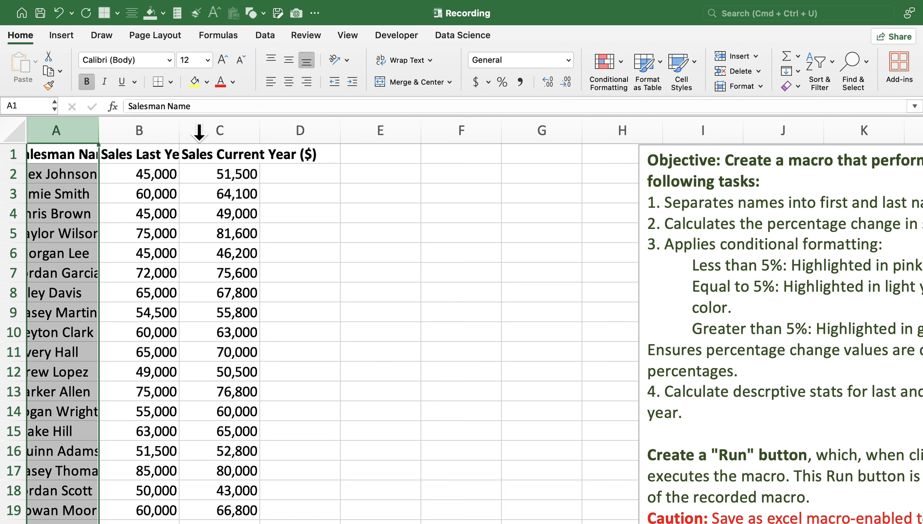
click(229, 129)
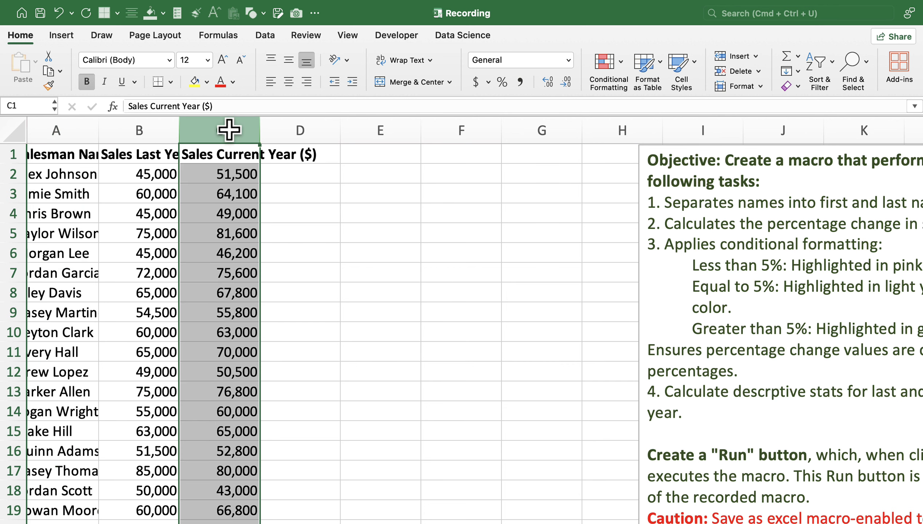
scroll(528, 262, right, 2)
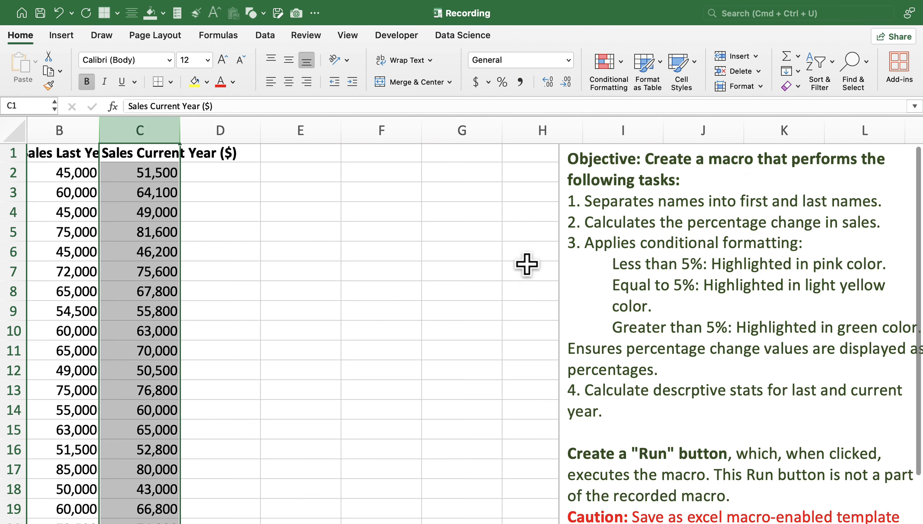
click(220, 117)
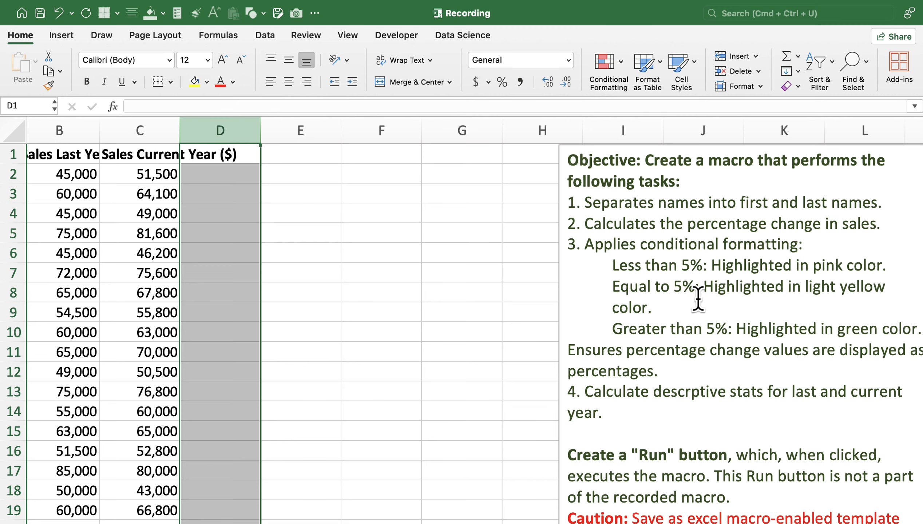
scroll(627, 327, down, 2)
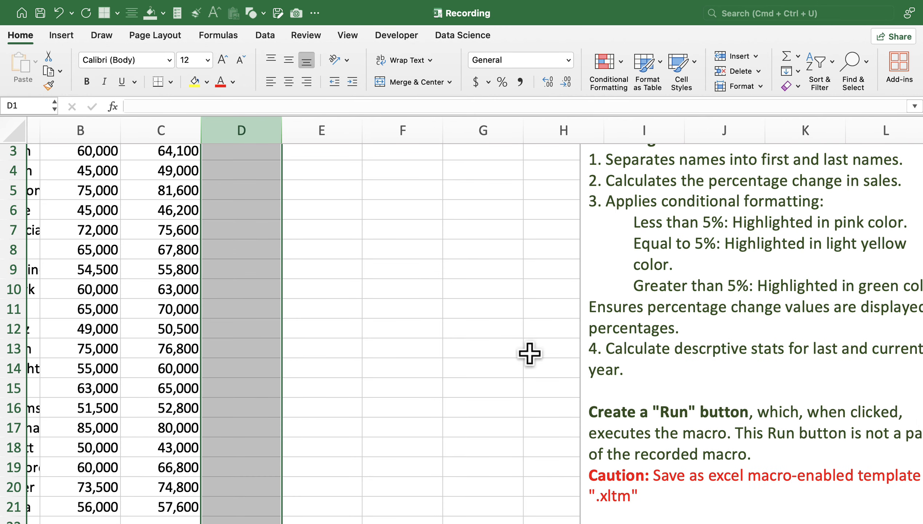
scroll(529, 353, left, 2)
drag(169, 117, 231, 112)
click(231, 121)
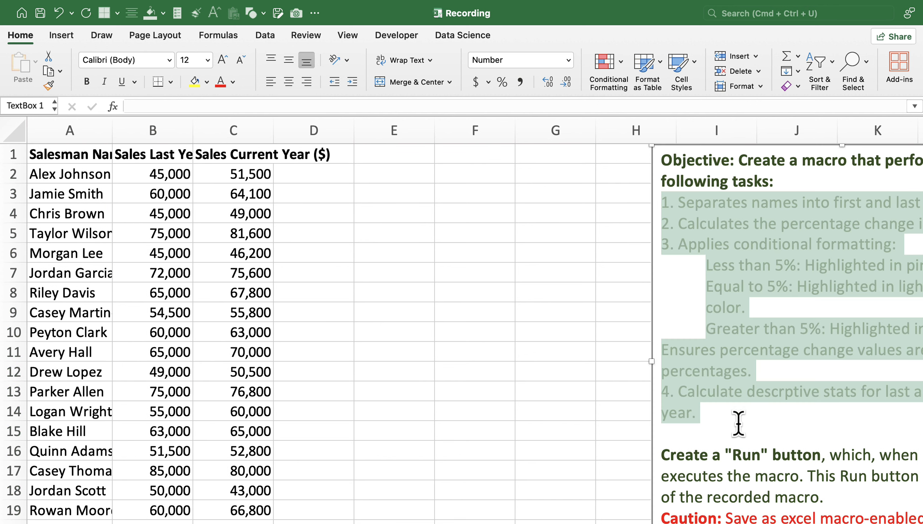
click(719, 350)
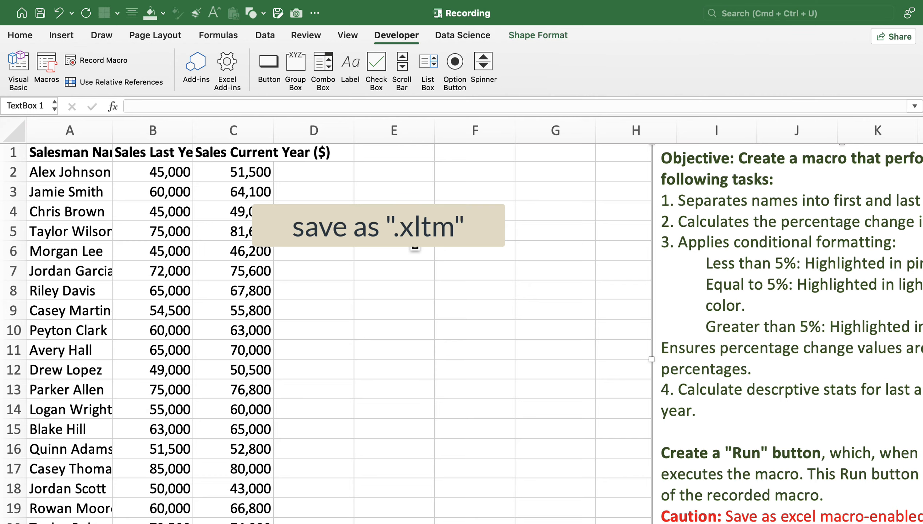
Save the workbook as Recording on the Desktop in Excel Macro-Enabled Template (.xltm) format.
scroll(414, 248, down, 4)
scroll(415, 249, right, 4)
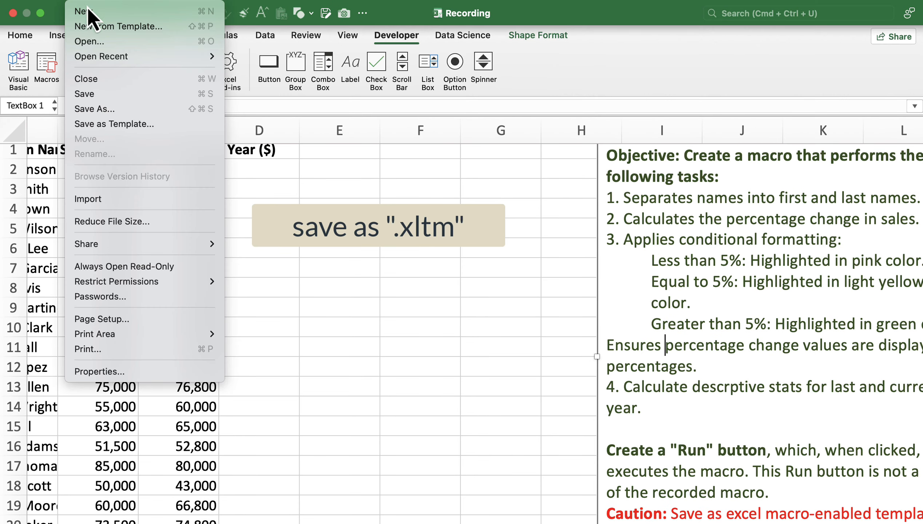
click(101, 109)
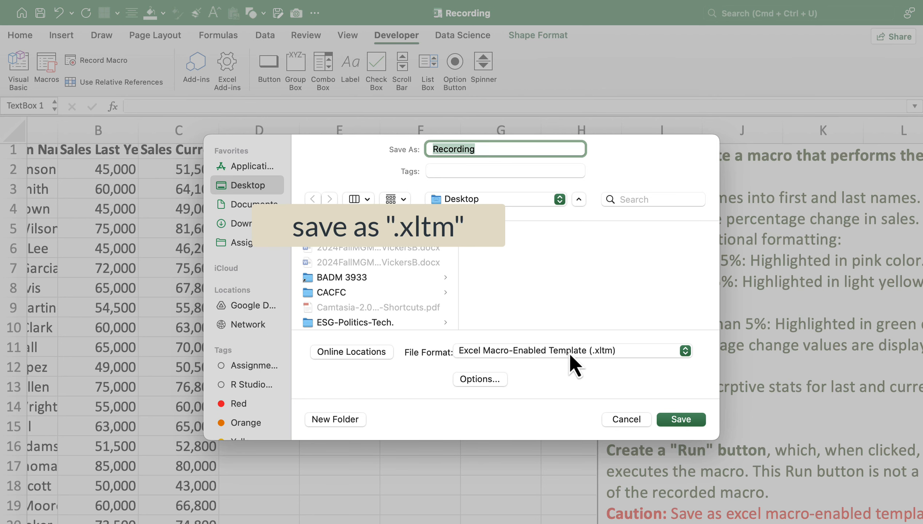
key(Return)
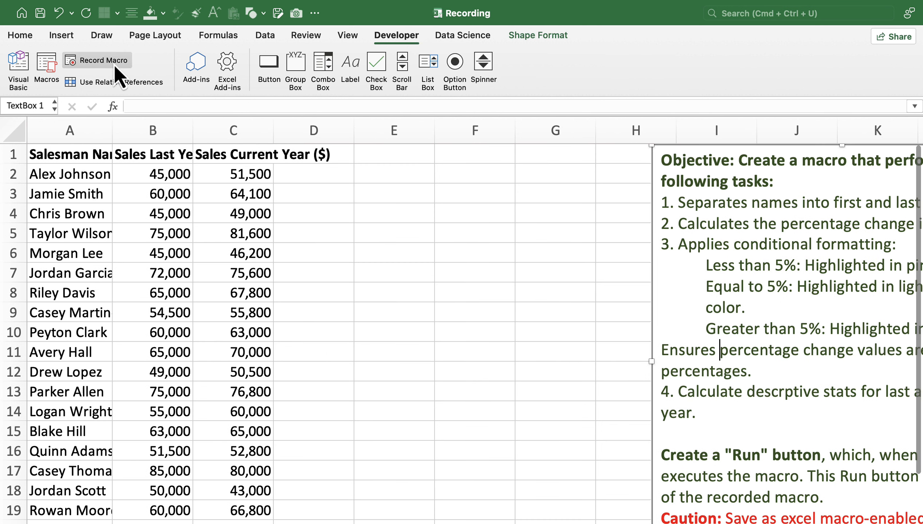
Start recording a macro named Recording, stored in This Workbook.
click(98, 60)
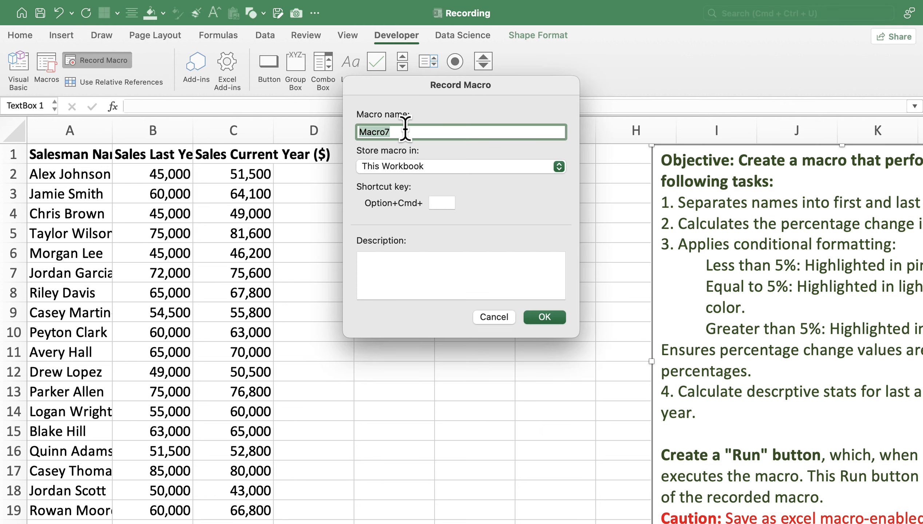
text(Recording)
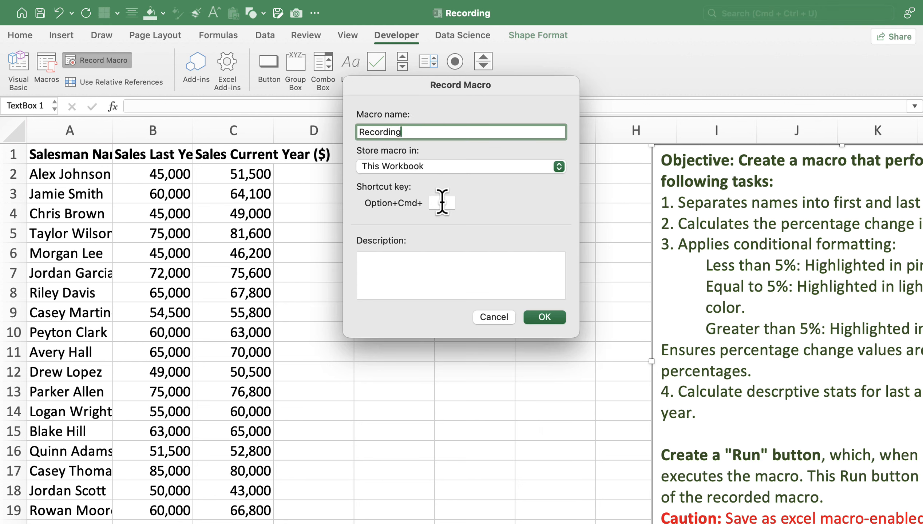
click(442, 202)
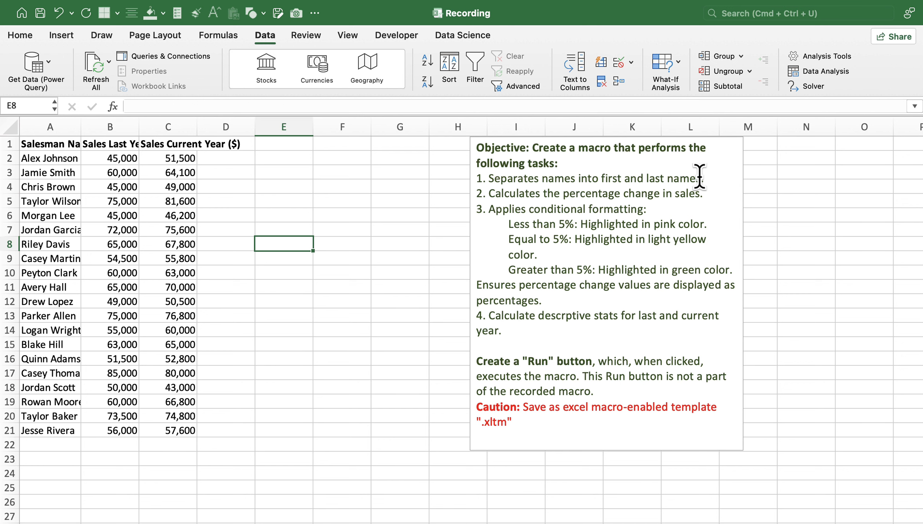
Insert a blank column before the Sales Last Year column and enter "Last Name" as its header in B1.
click(109, 127)
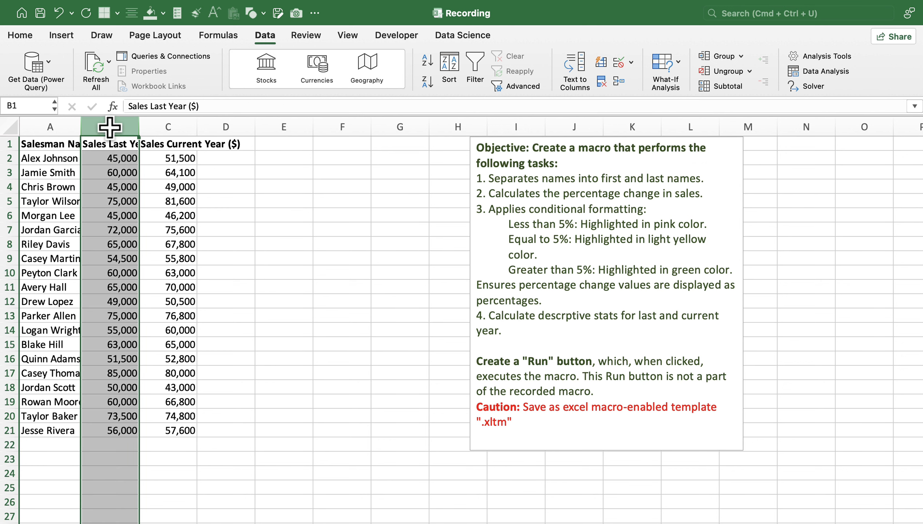
right_click(110, 127)
click(134, 183)
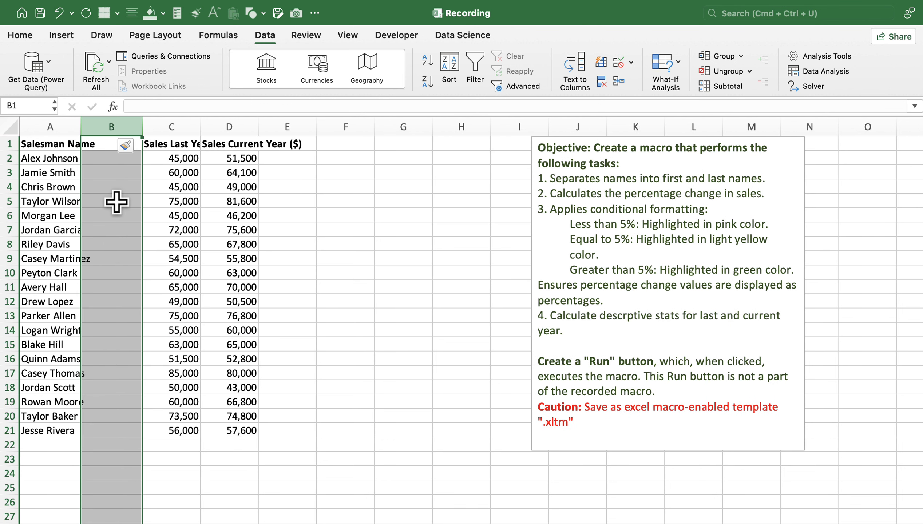
click(109, 144)
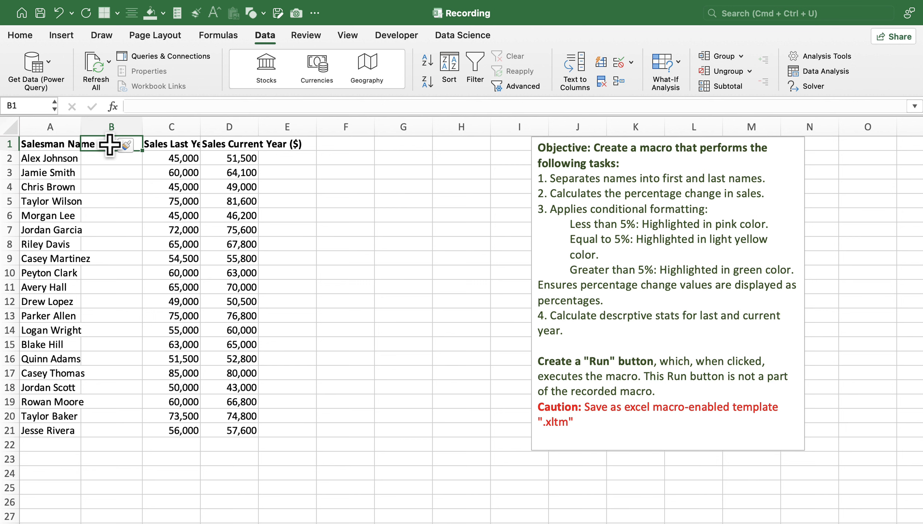
text(Last Name)
Split the full names in A2:A21 with Text to Columns, using tab and space delimiters, General format and destination A2.
click(53, 158)
key(super+shift+Down)
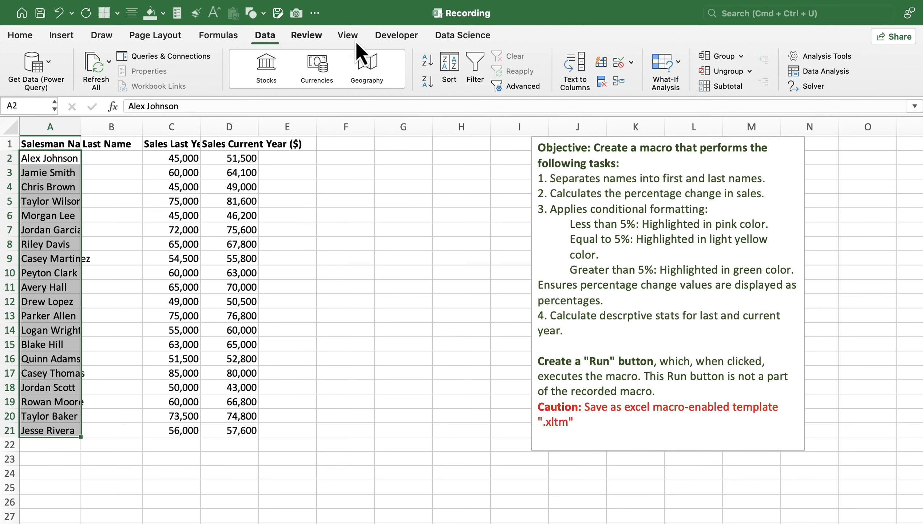
click(576, 81)
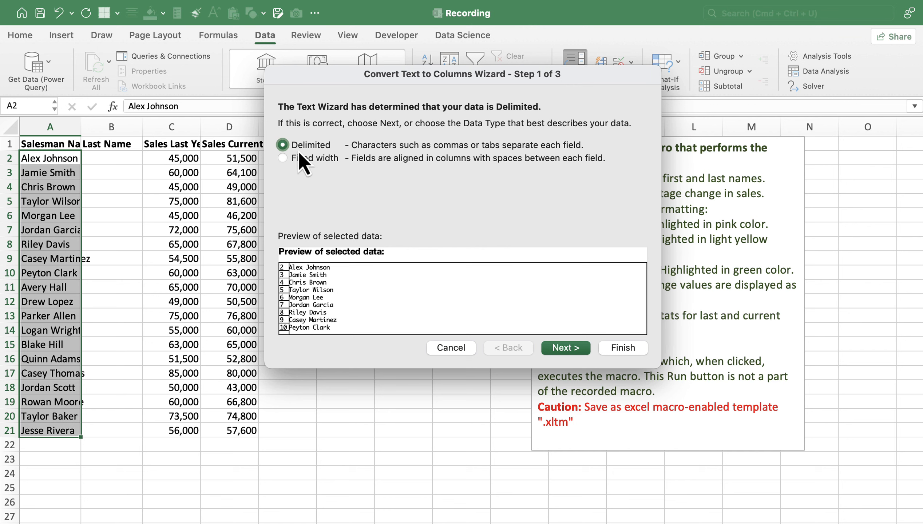
click(566, 347)
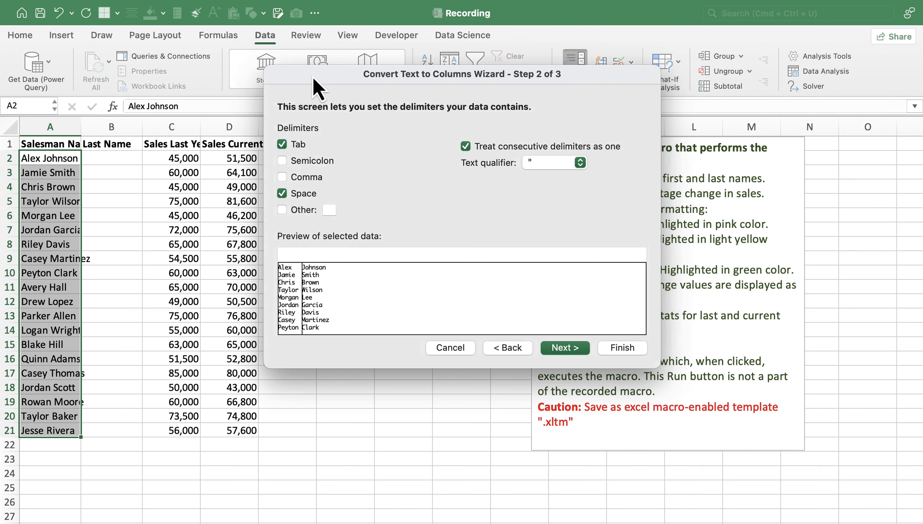
drag(312, 76, 405, 71)
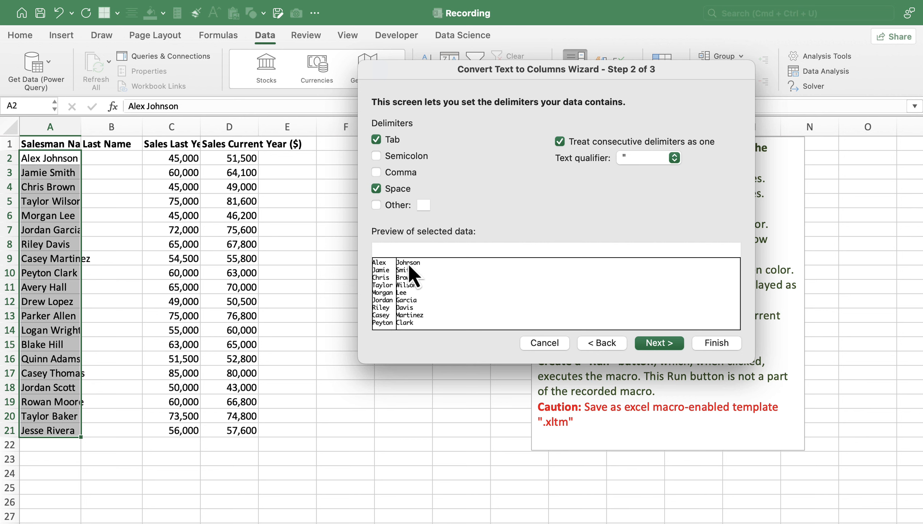
click(657, 345)
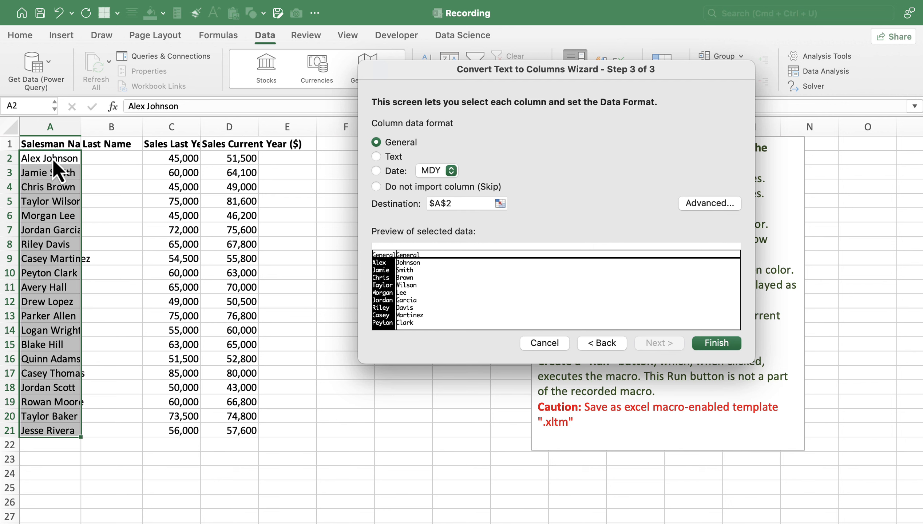
click(717, 347)
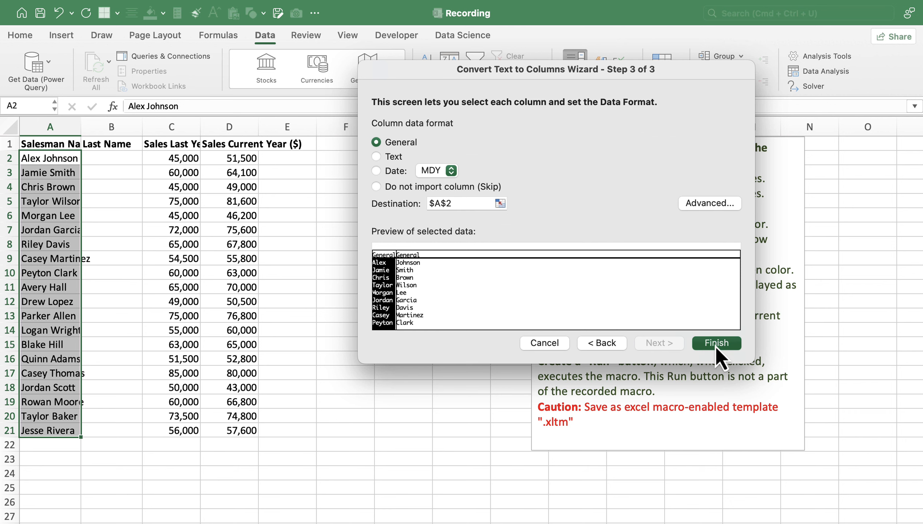
click(44, 161)
click(102, 160)
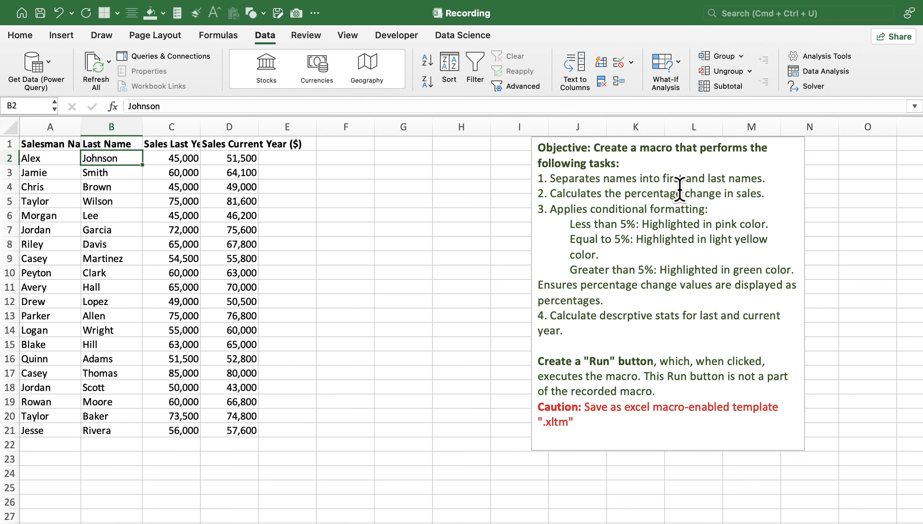
Enter the header "% Change" in cell E1.
click(293, 146)
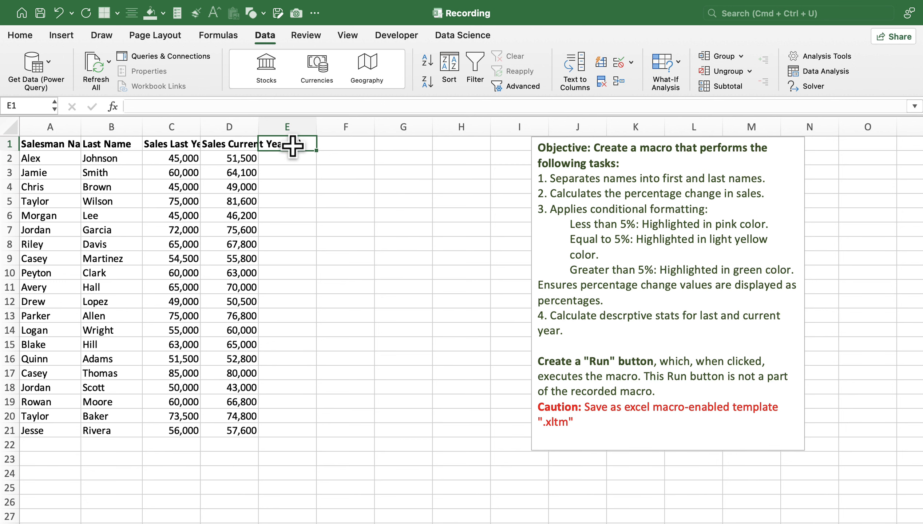
text(% Change)
key(Return)
Calculate the first salesman's percentage sales change in E2 with the formula =(D2-C2)/C2.
text(=)
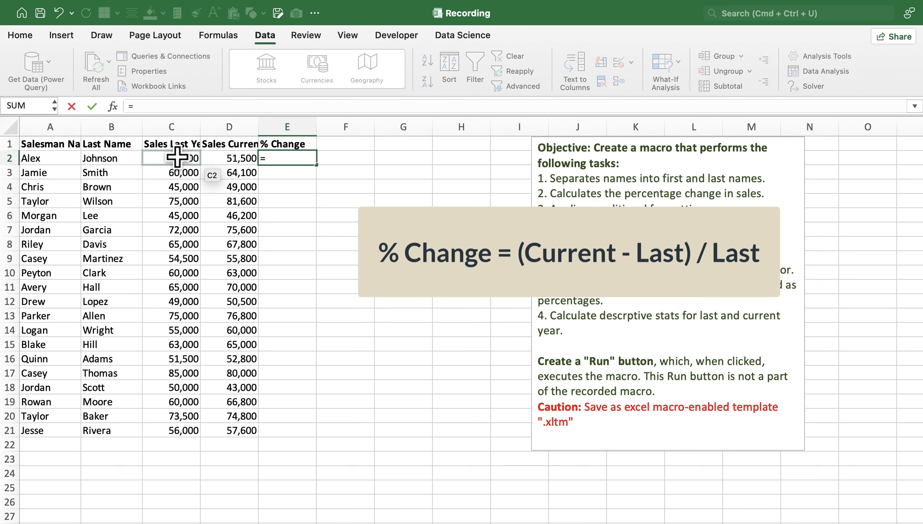
text(()
click(228, 163)
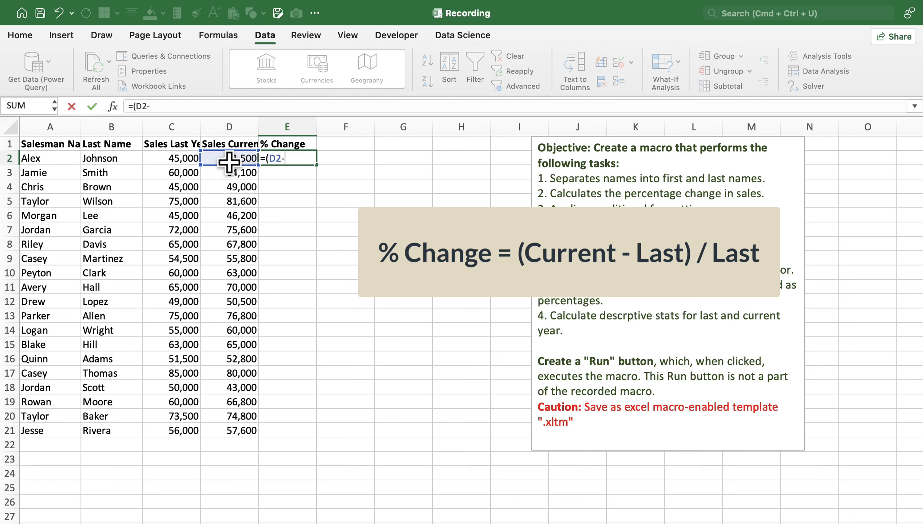
click(173, 157)
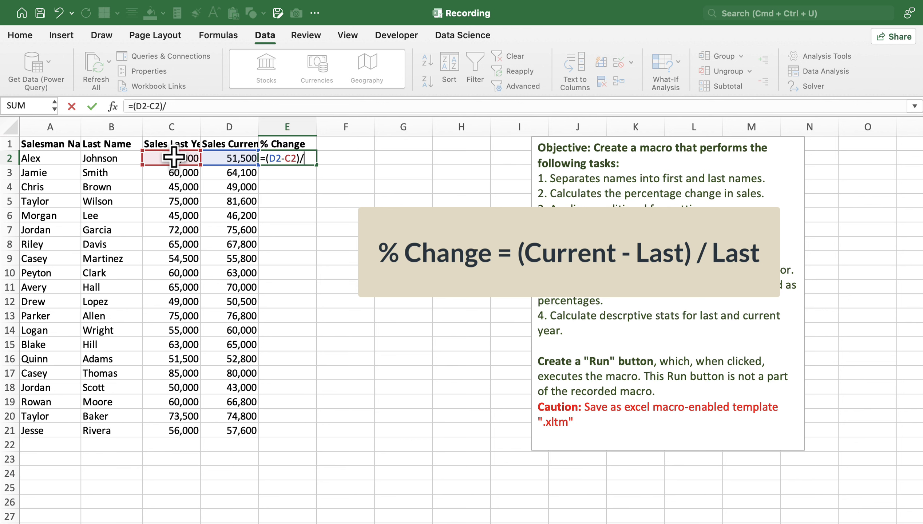
click(173, 160)
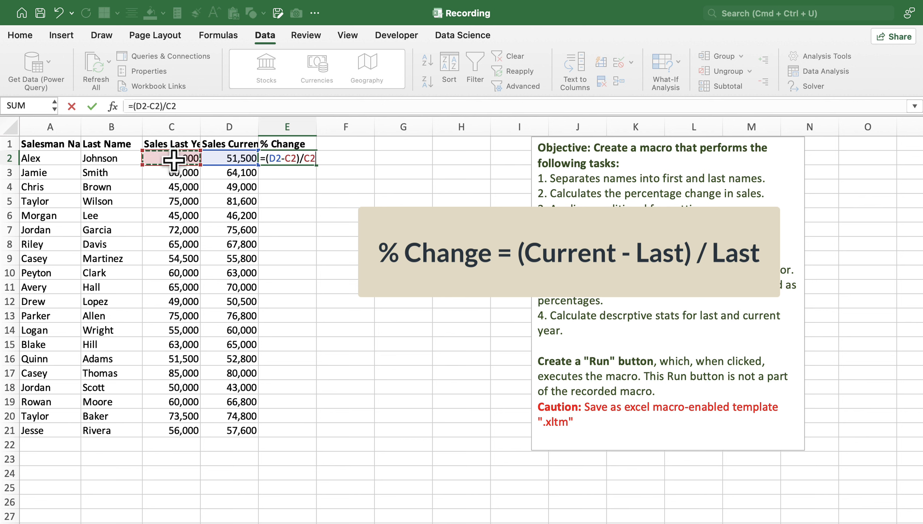
key(Return)
Format E2 as a centred percentage with one decimal place and fill its formula down through E21.
click(299, 161)
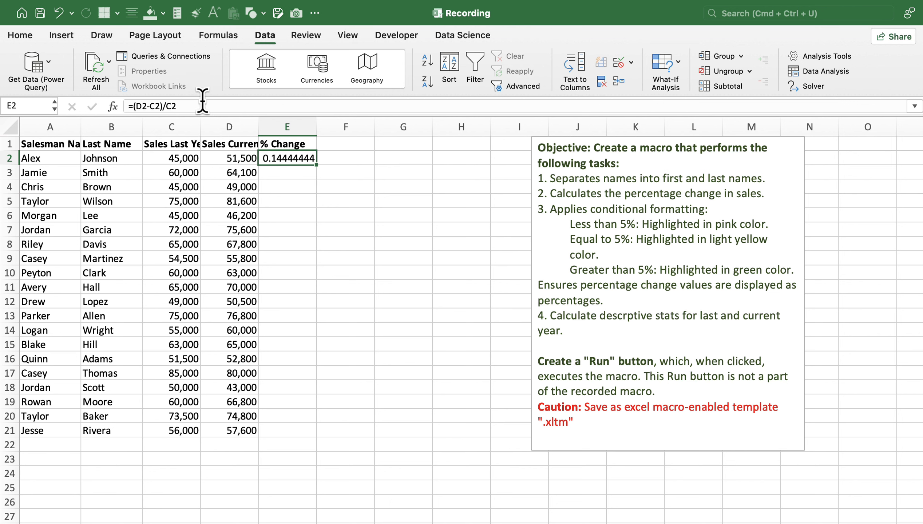
click(21, 35)
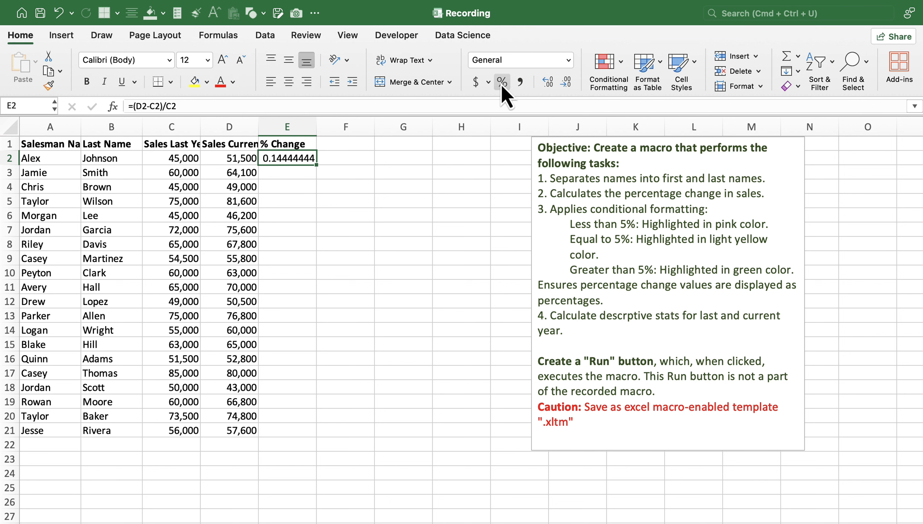
click(502, 82)
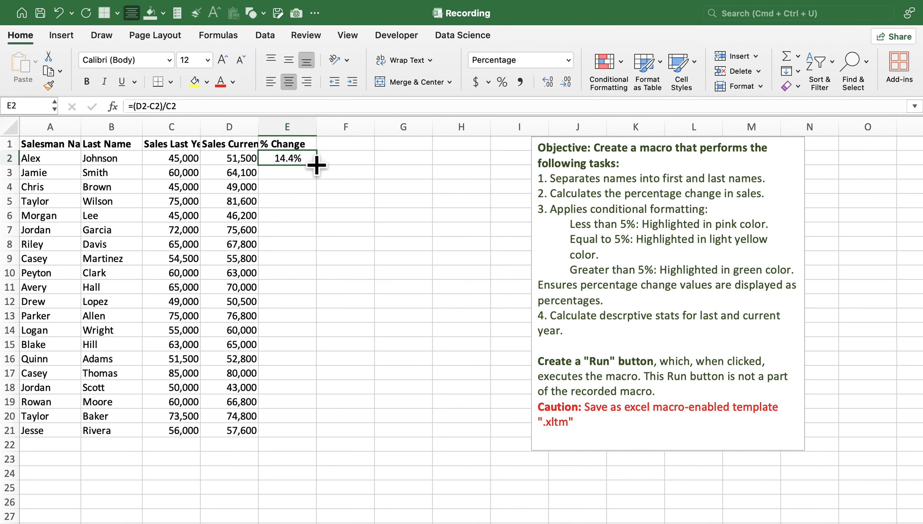
double_click(317, 165)
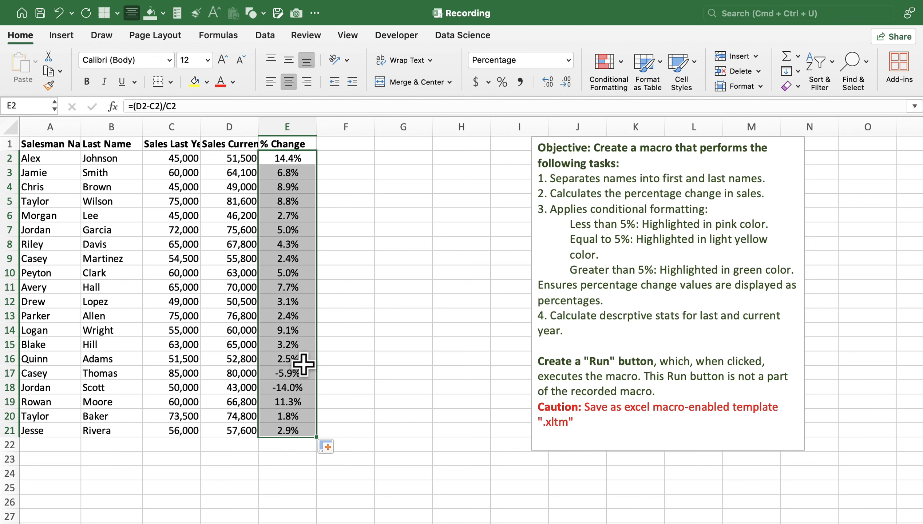
Add a conditional formatting rule to E2:E21 that gives values greater than 5% a custom green fill.
click(615, 61)
mouse_move(709, 88)
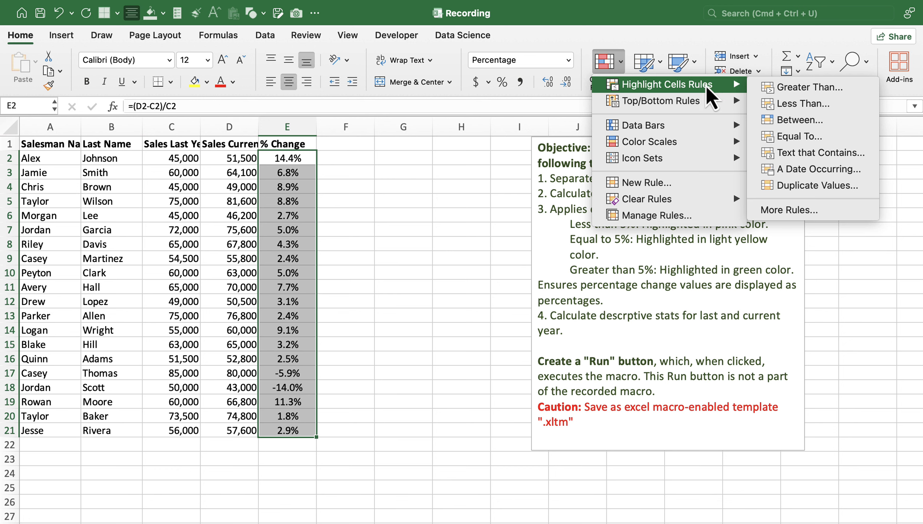
click(809, 87)
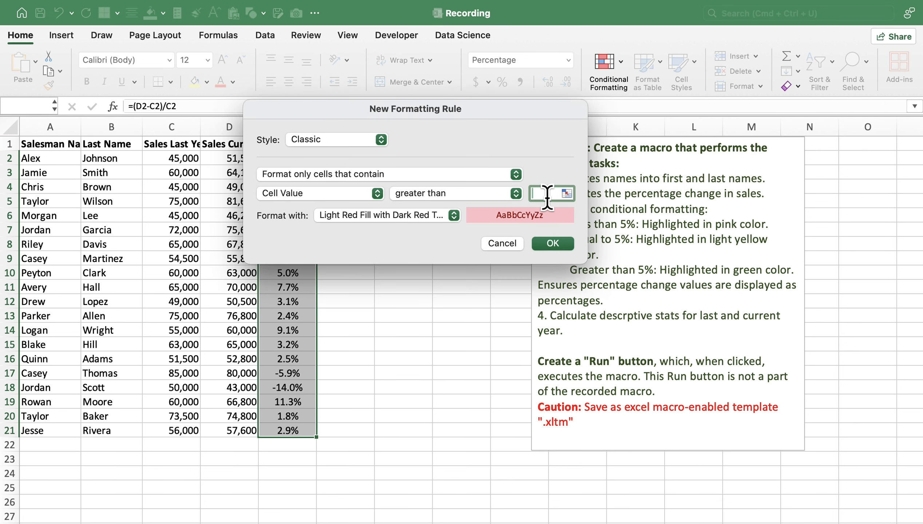
text(5%)
click(453, 218)
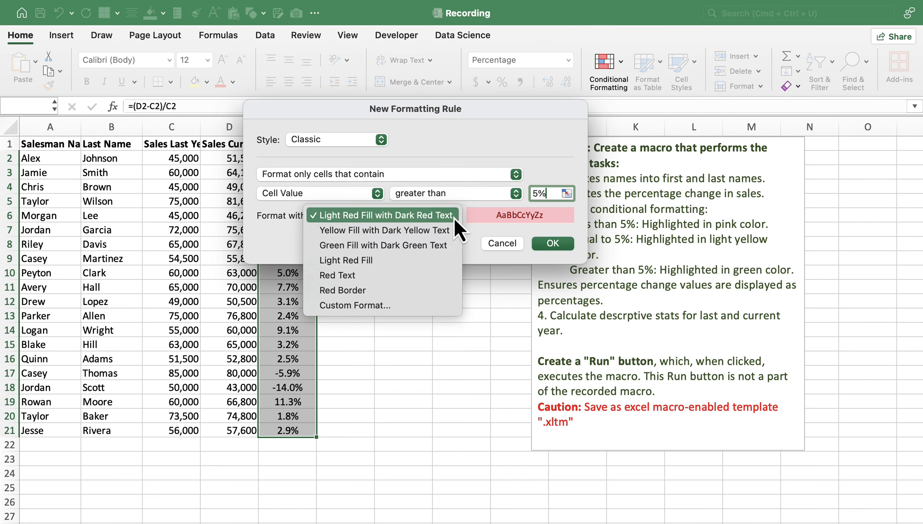
click(401, 304)
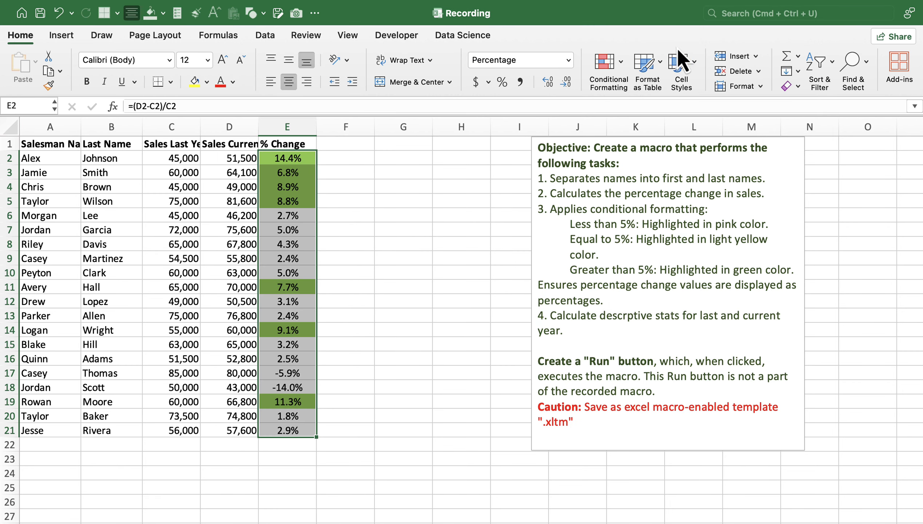
Add rules to E2:E21 giving values below 5% light red fill with dark red text and values equal to 5% a light yellow fill.
click(608, 70)
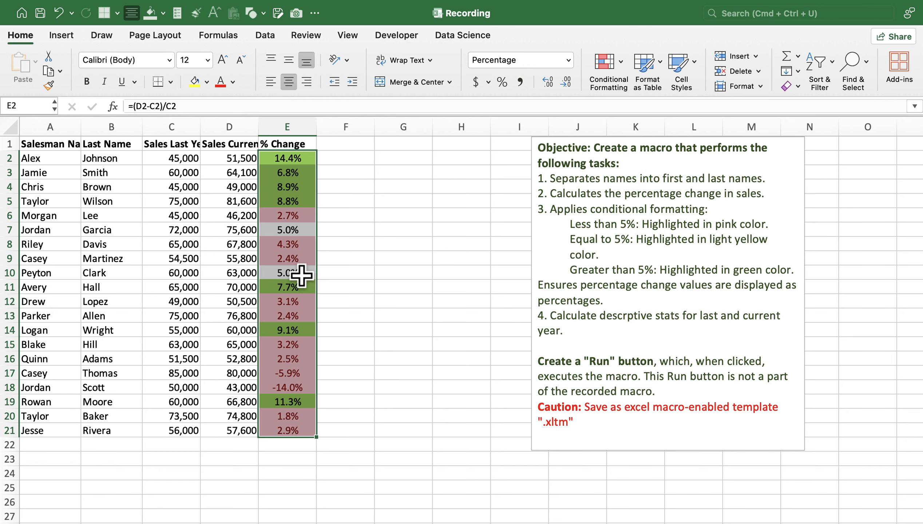
click(608, 70)
mouse_move(710, 85)
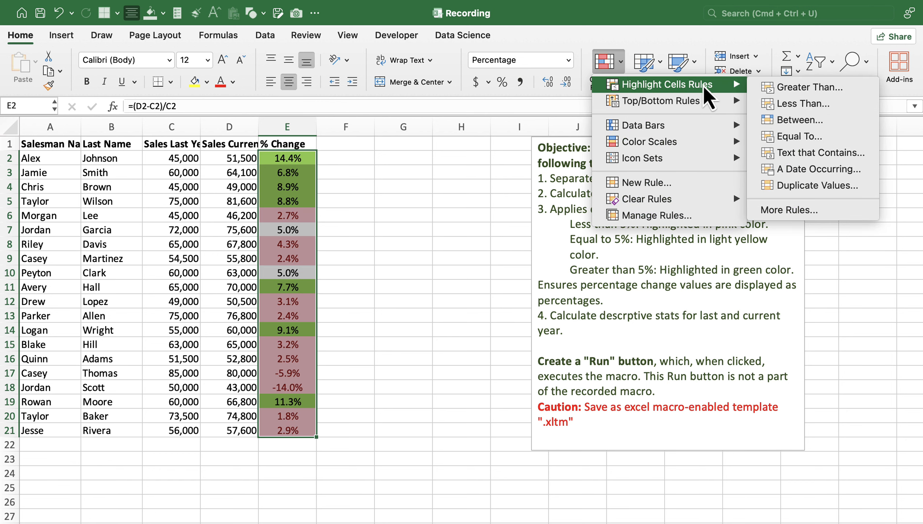
click(799, 136)
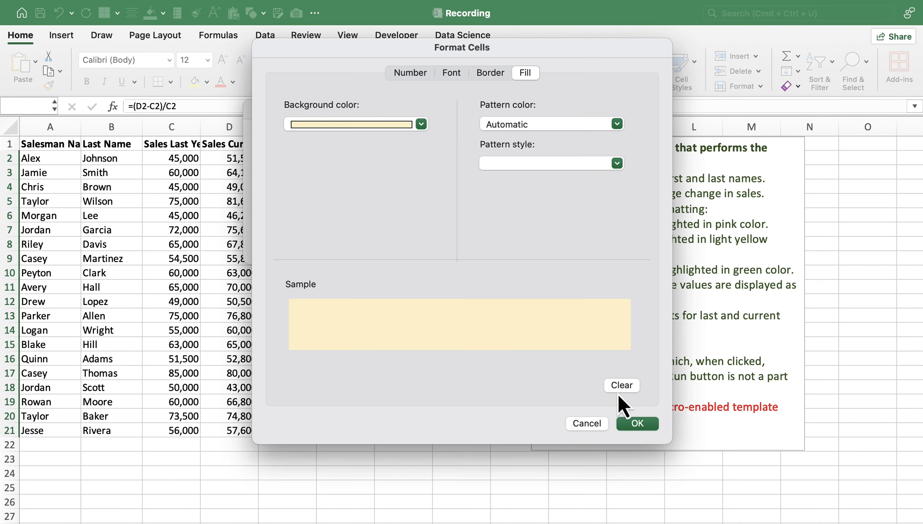
click(637, 424)
click(550, 245)
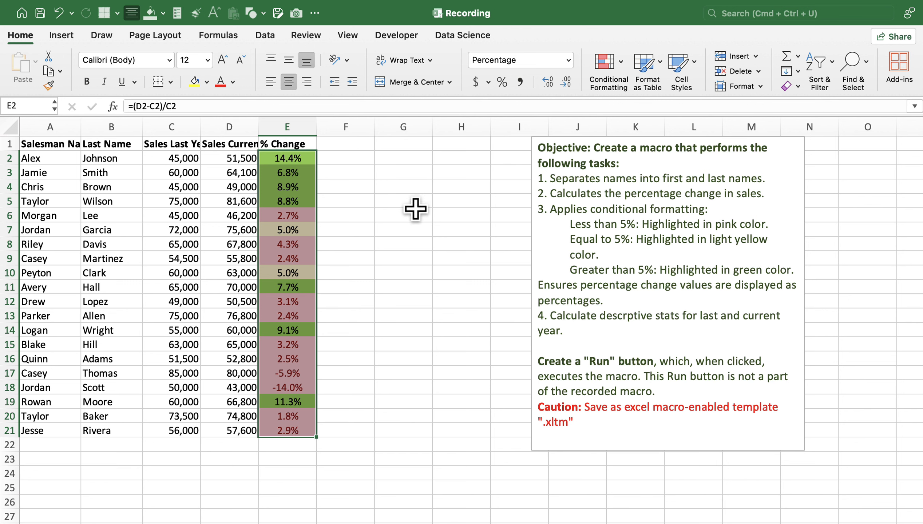
Enter the headers "Descriptive Statistics", "Last Year" and "Current Year" in F1:H1.
click(353, 144)
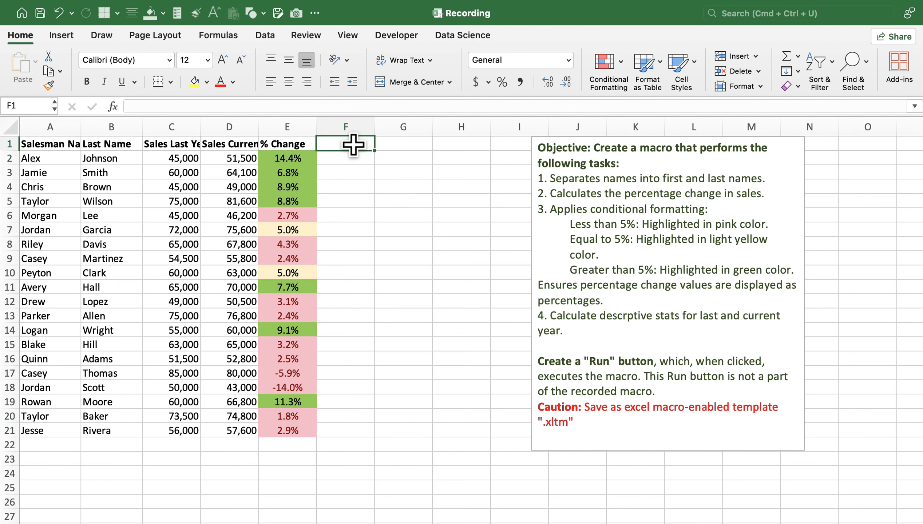
text(Descriptive Statistics)
key(Tab)
text(Last Year)
key(Tab)
text(Current Year)
key(Return)
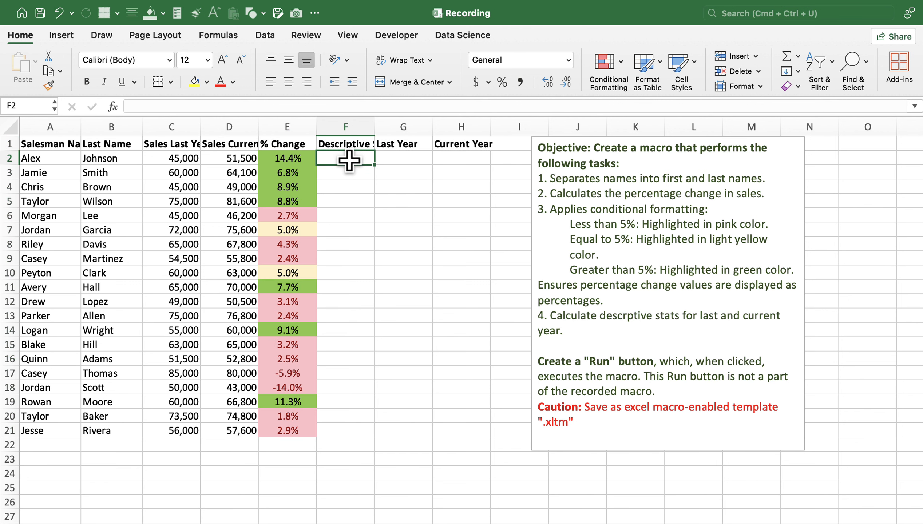
List the labels Mean, Median, Standard Dev, Max, Min, Range, Skewness and Kurtosis in F2:F9.
click(345, 172)
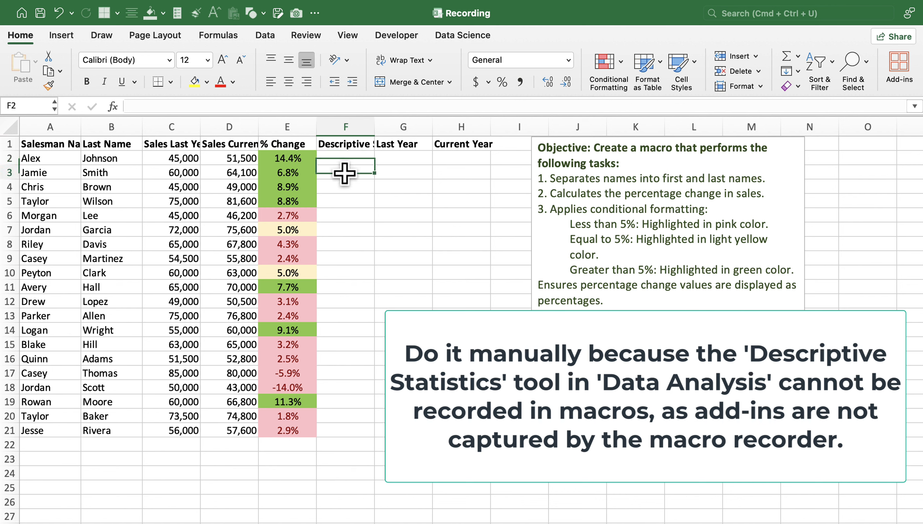
click(346, 189)
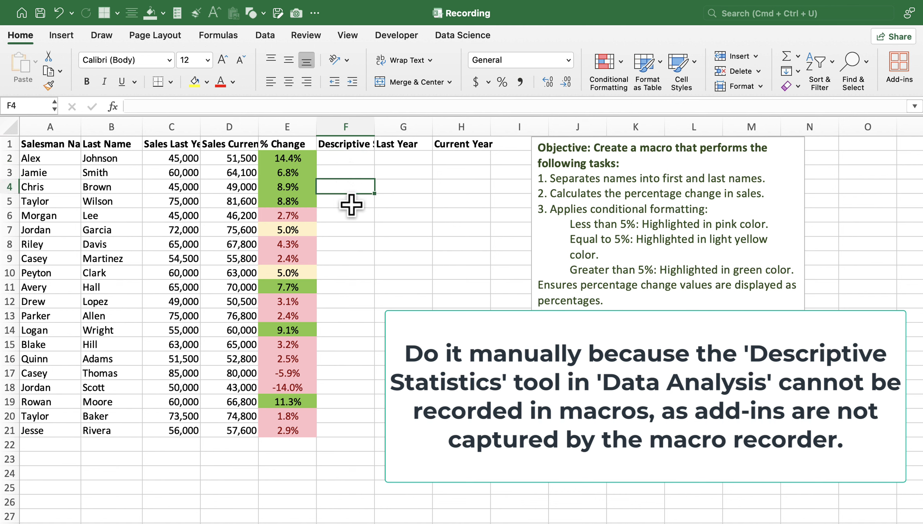
click(353, 202)
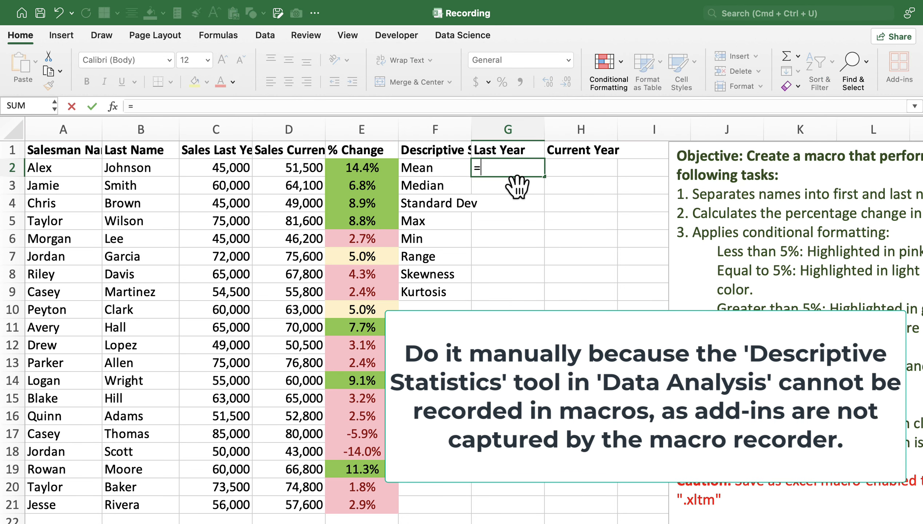
Calculate the mean of last year's sales in G2 with =AVERAGE(C2:C21).
text(average)
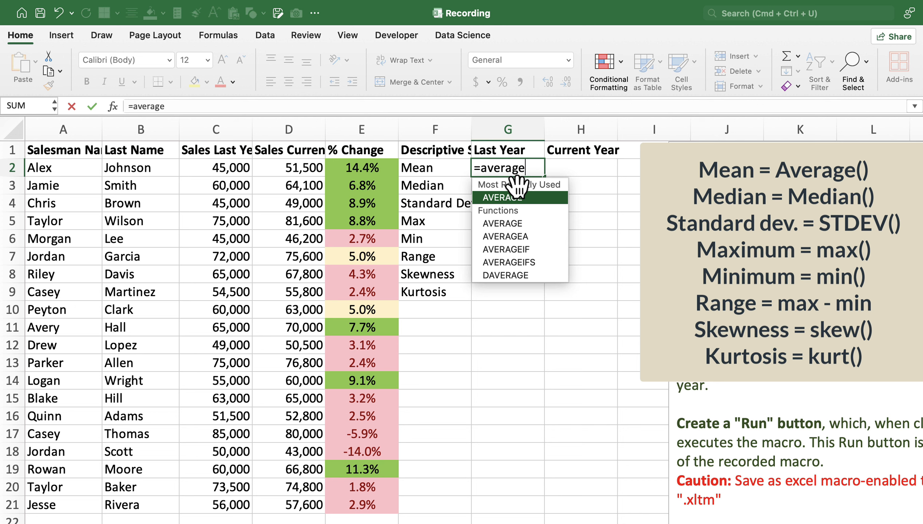
text(()
click(224, 170)
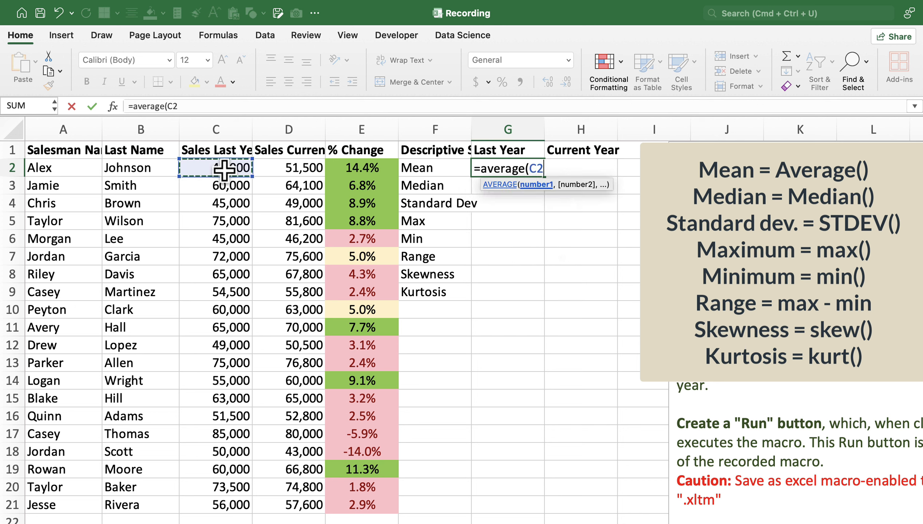
key(ctrl+shift+Down)
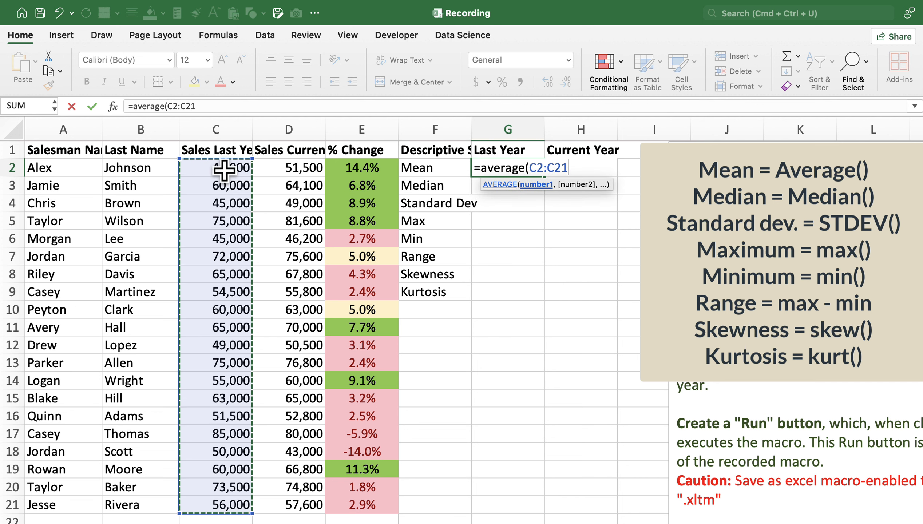
text())
key(Return)
Calculate the median of last year's sales in G3 with =MEDIAN(C2:C21).
text(=)
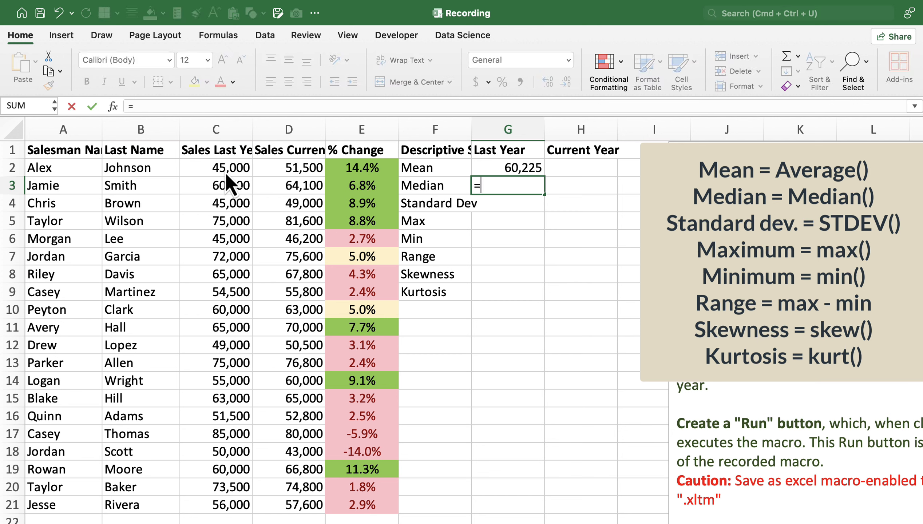
text(median()
click(223, 169)
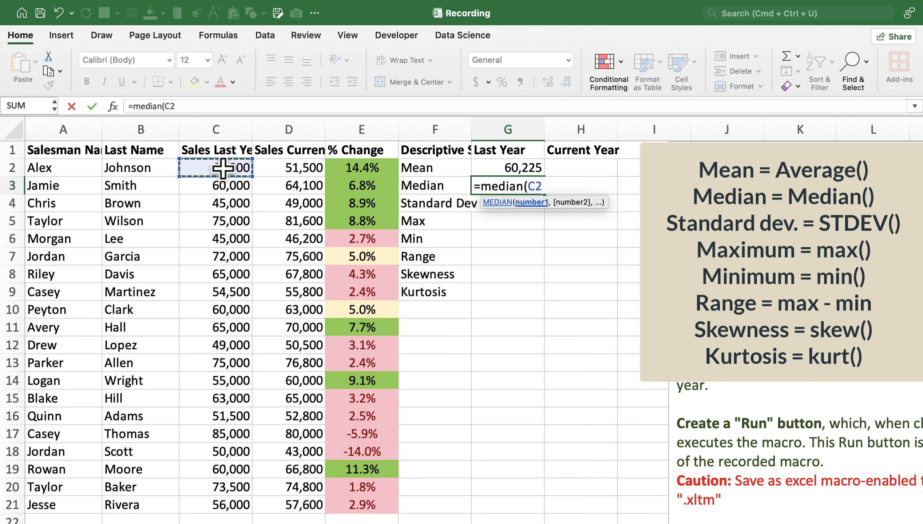
key(ctrl+shift+Down)
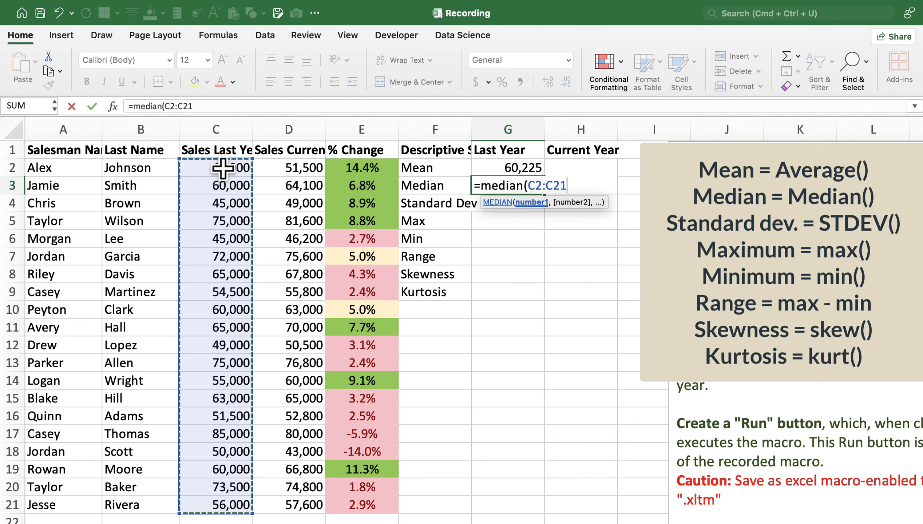
key(Return)
Calculate the standard deviation of last year's sales in G4 with =STDEV(C2:C21).
text(=stde)
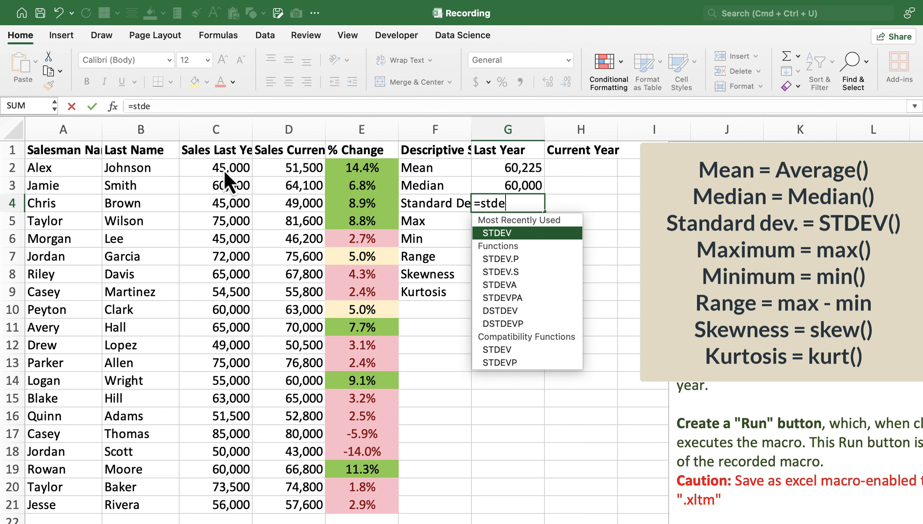
text(v()
click(220, 168)
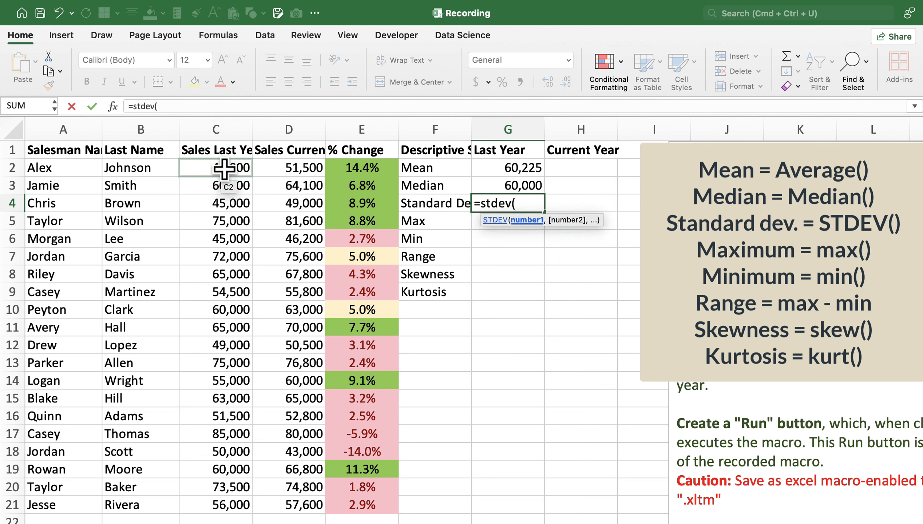
key(ctrl+shift+Down)
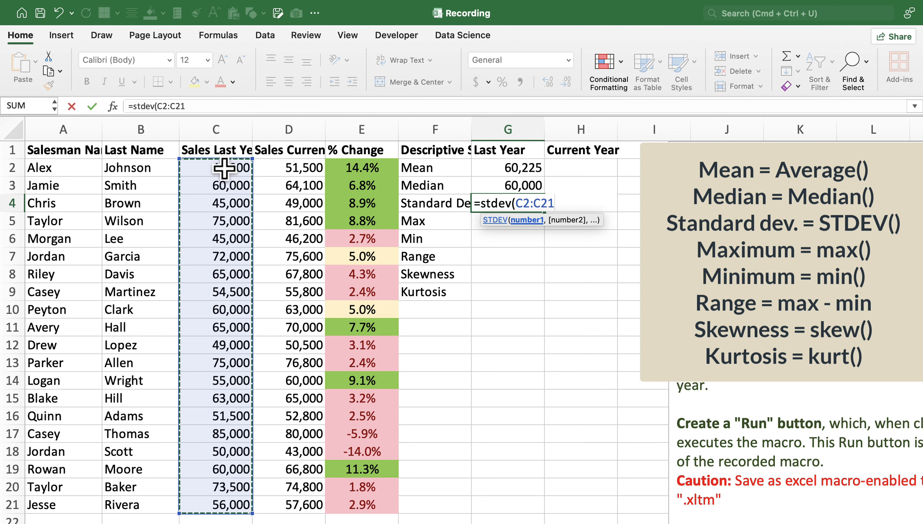
text())
key(Return)
Calculate the maximum and minimum of last year's sales in G5 and G6 with the MAX and MIN functions.
text(=max)
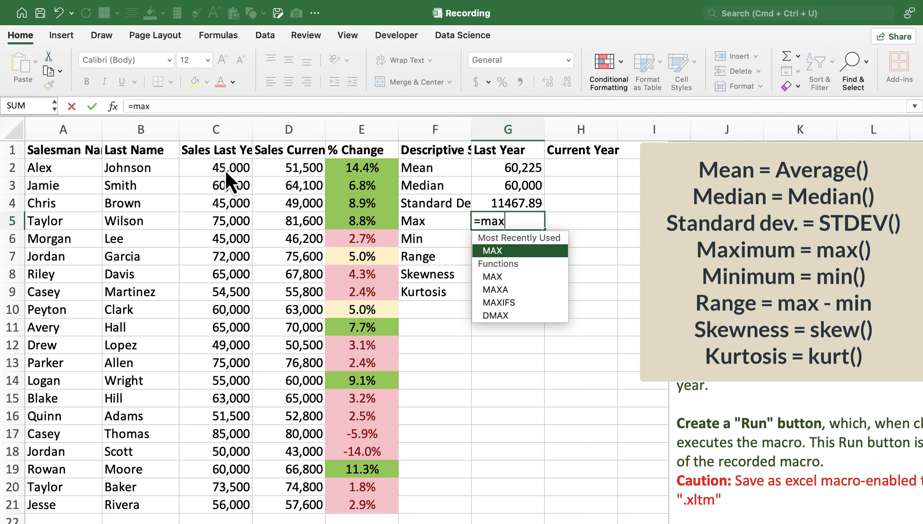
text(=min)
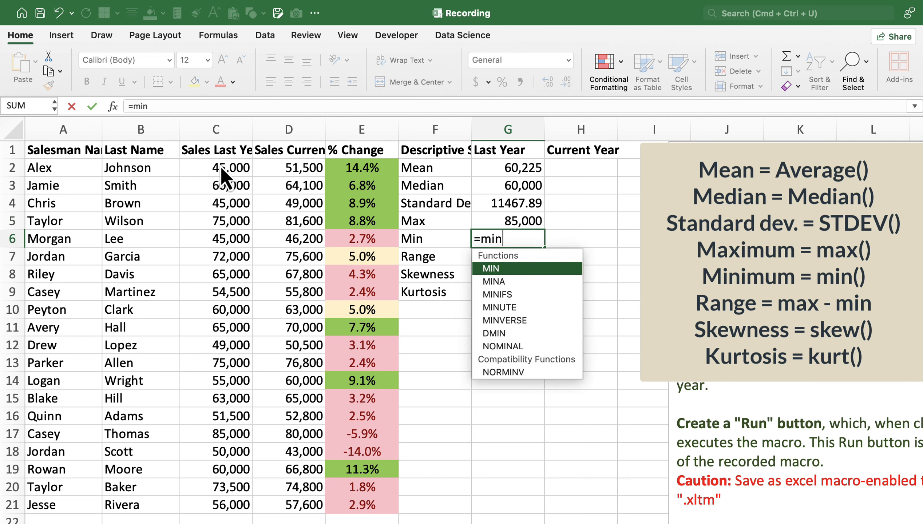
text(()
Calculate last year's sales range in G7 with =G5-G6 and the skewness of last year's sales in G8.
text(=)
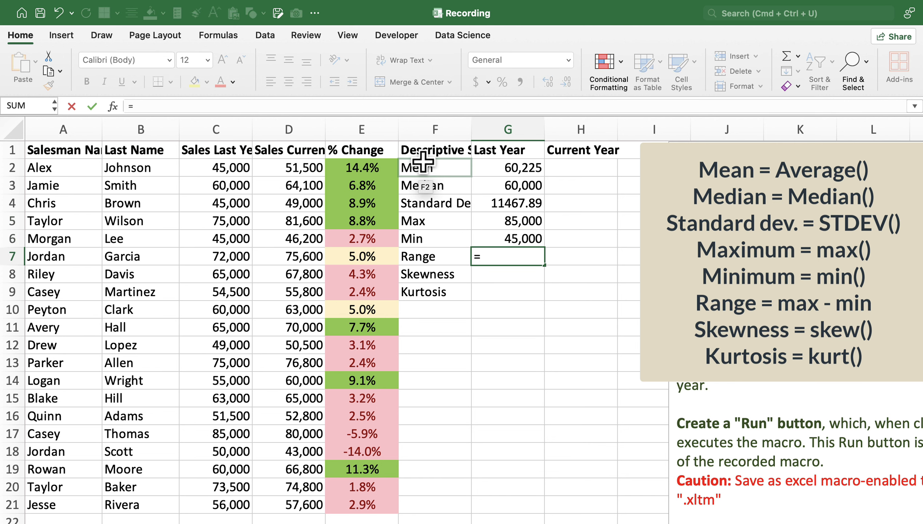
click(509, 220)
text(-)
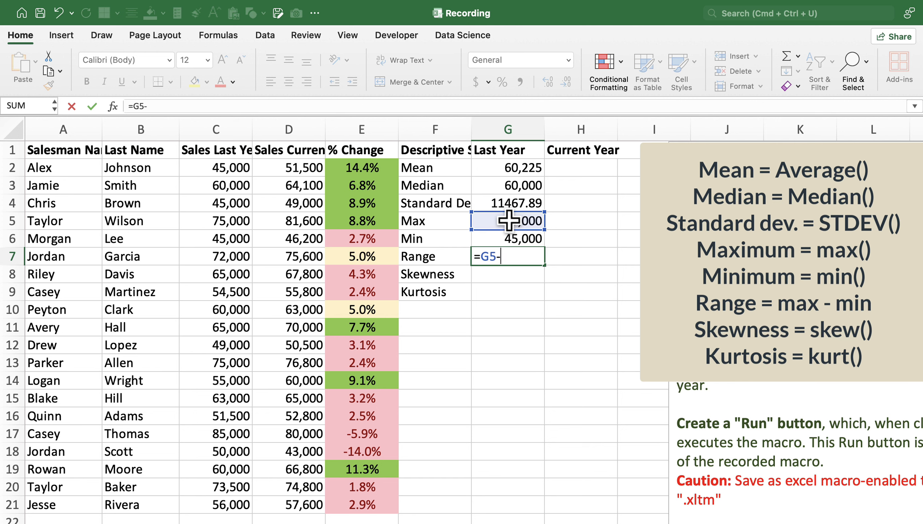
click(522, 236)
key(Return)
text(=s)
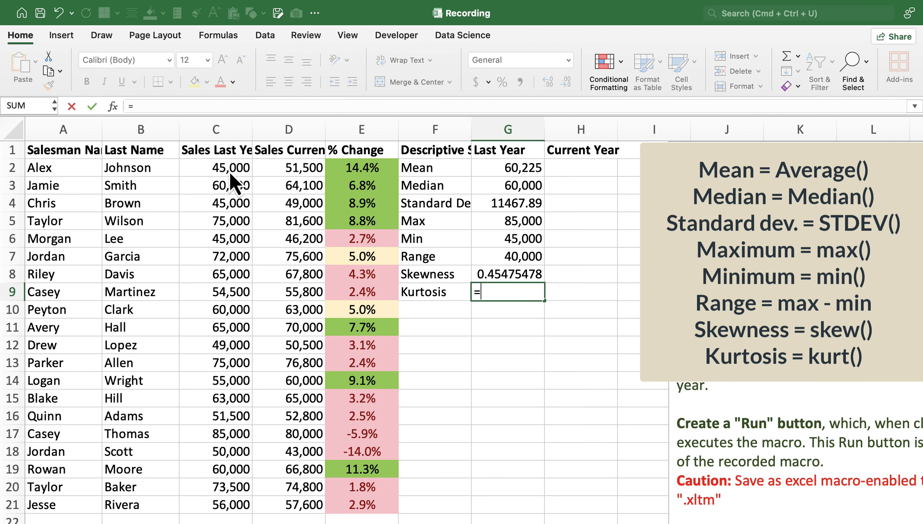
Calculate the kurtosis of last year's sales in G9 and fill the statistics formulas in G2:G9 across to column H.
text(k)
drag(509, 168, 499, 292)
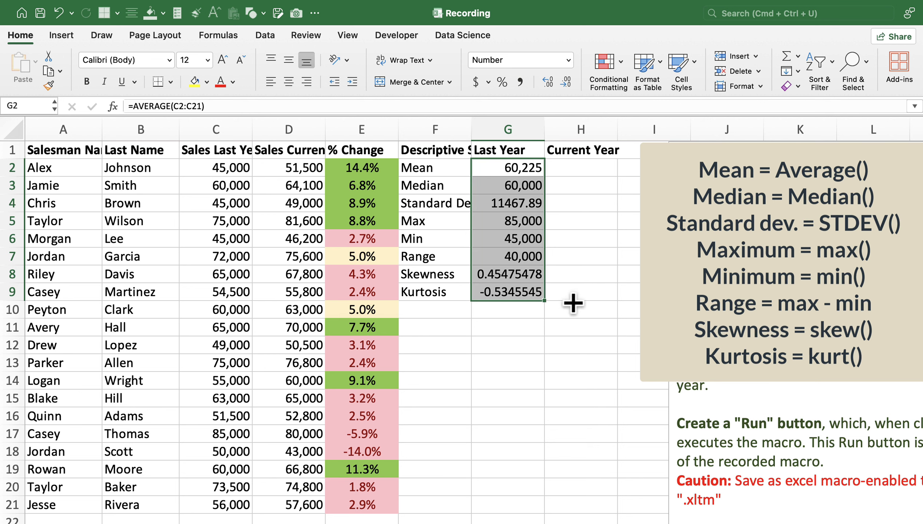
drag(573, 303, 594, 302)
Apply all borders to the descriptive statistics table in F1:H9.
click(513, 125)
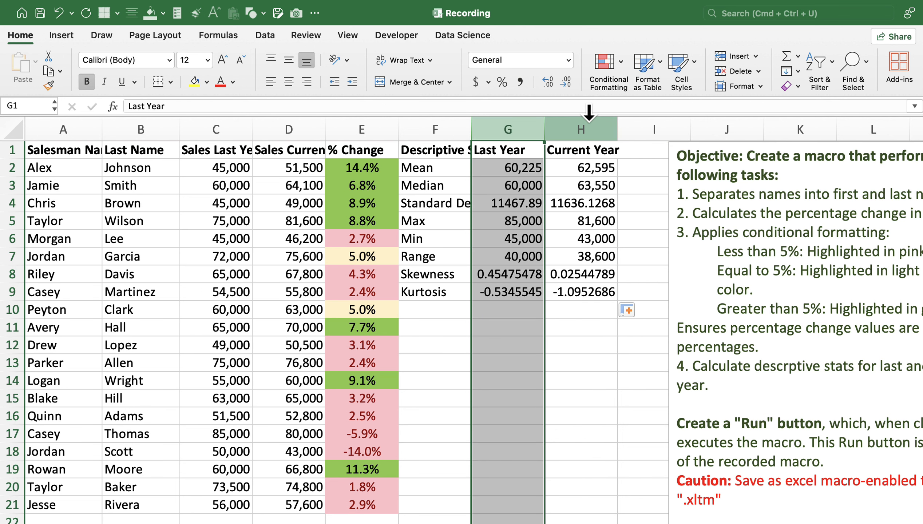
drag(422, 155, 593, 290)
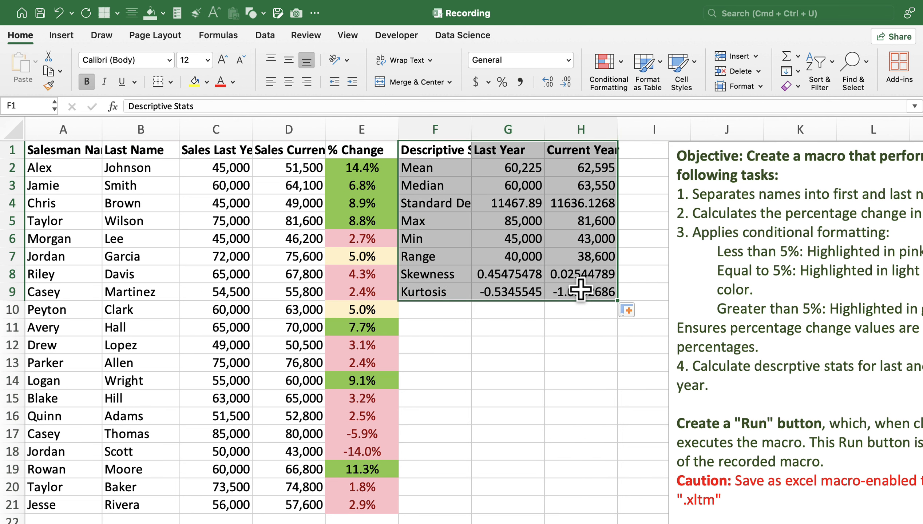
click(172, 84)
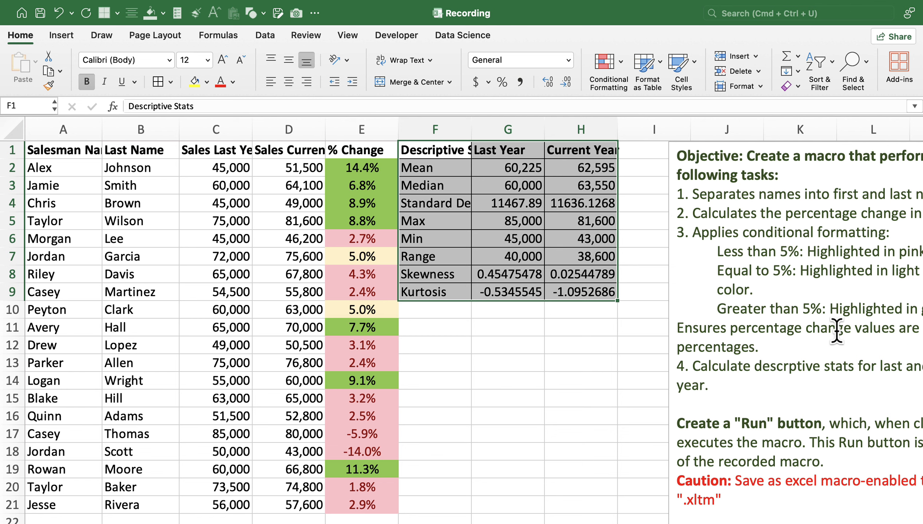
Review the macro task list beside the data against the completed columns and statistics table.
scroll(845, 325, right, 1)
scroll(845, 325, down, 1)
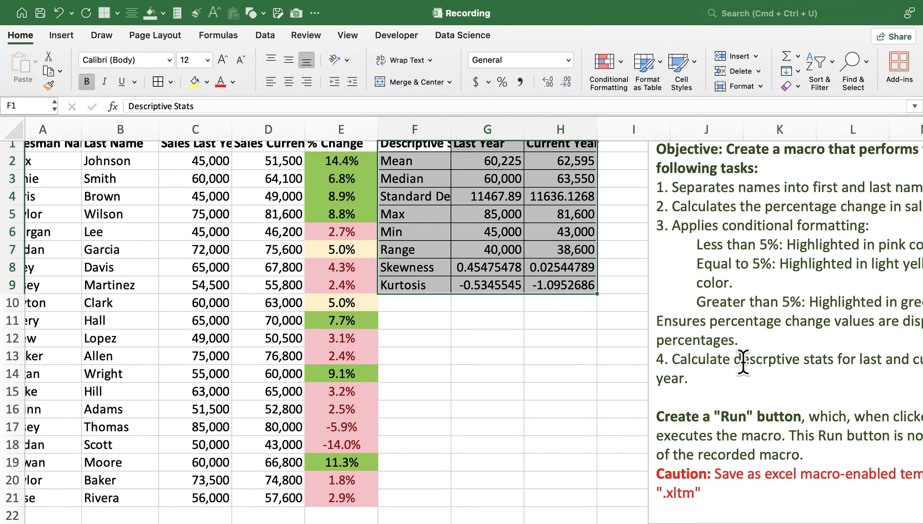
scroll(732, 363, right, 3)
scroll(732, 363, down, 1)
scroll(732, 363, right, 1)
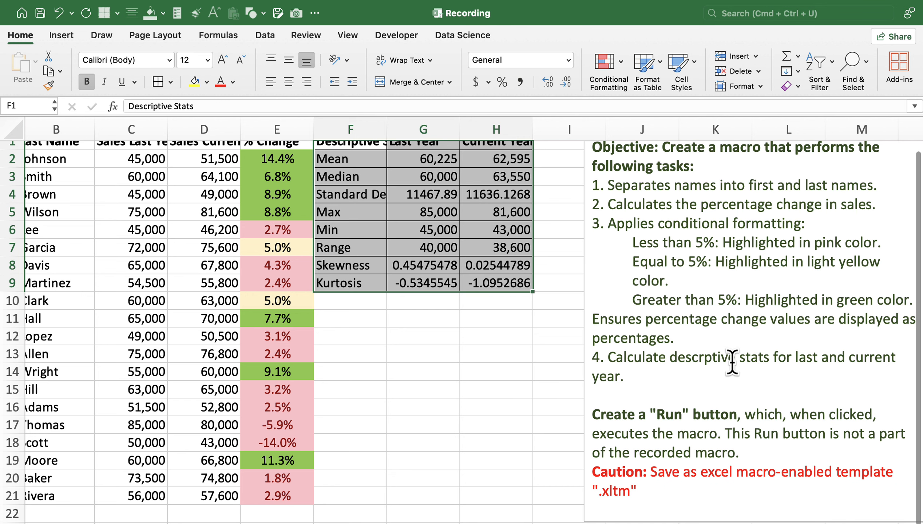
scroll(626, 368, left, 4)
scroll(626, 368, down, 2)
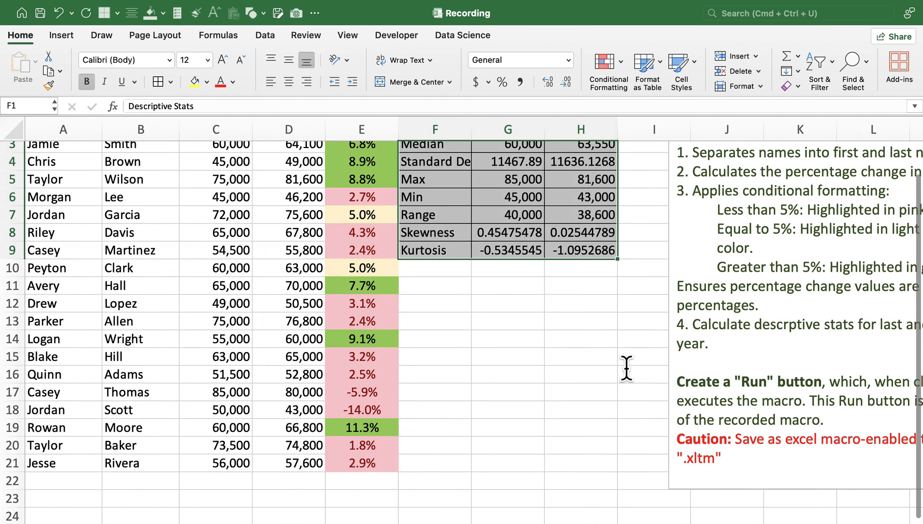
scroll(626, 368, down, 1)
scroll(626, 369, right, 1)
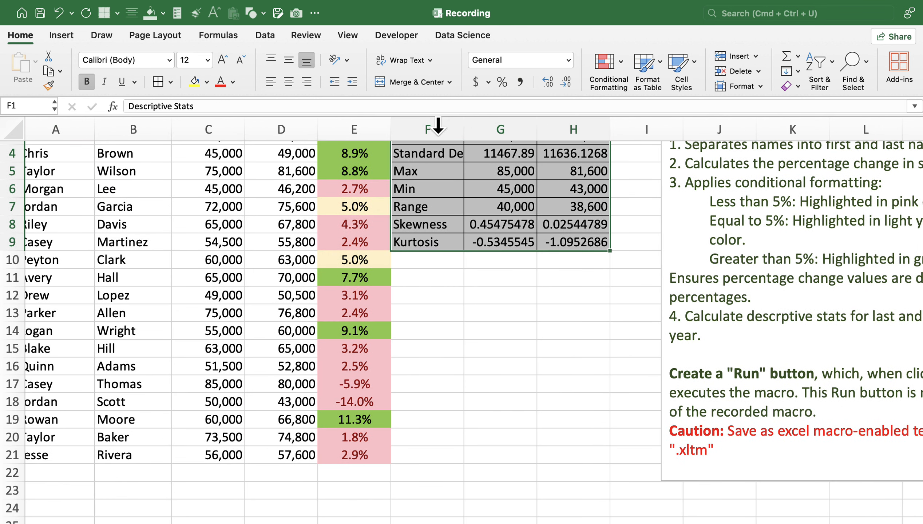
Stop recording the macro.
click(396, 36)
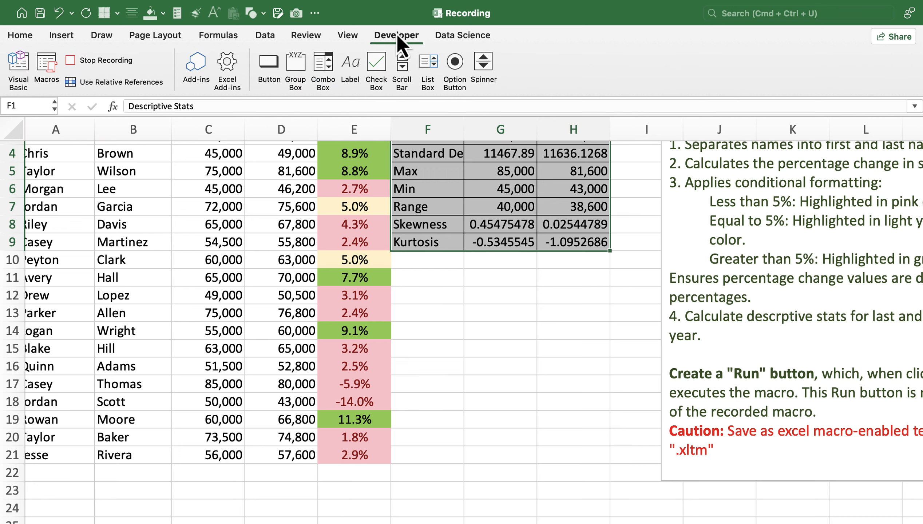
click(99, 60)
scroll(532, 279, up, 2)
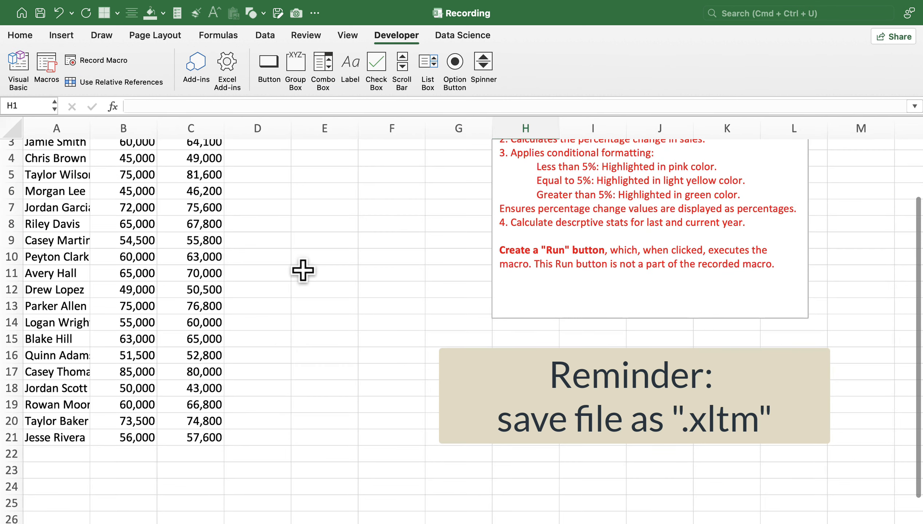
scroll(303, 270, up, 2)
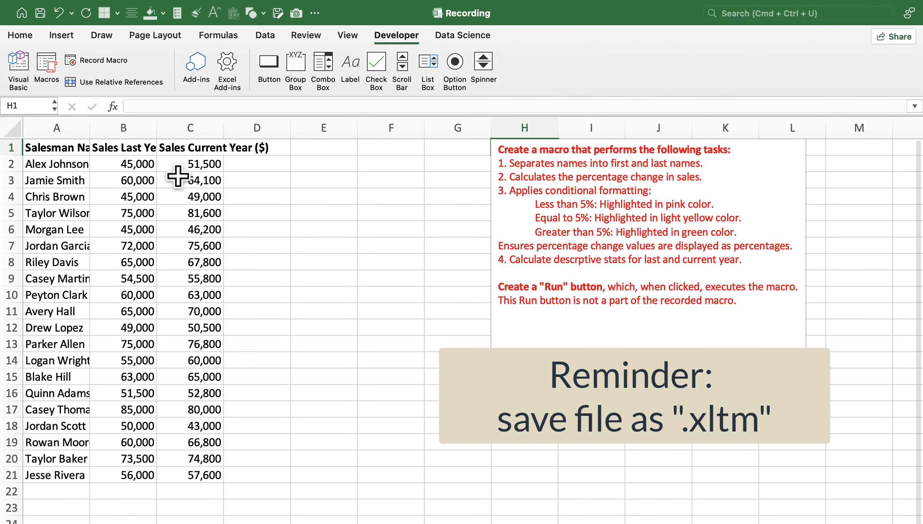
Run the Recording macro on the unprocessed sales data with full names and both years' sales.
click(53, 125)
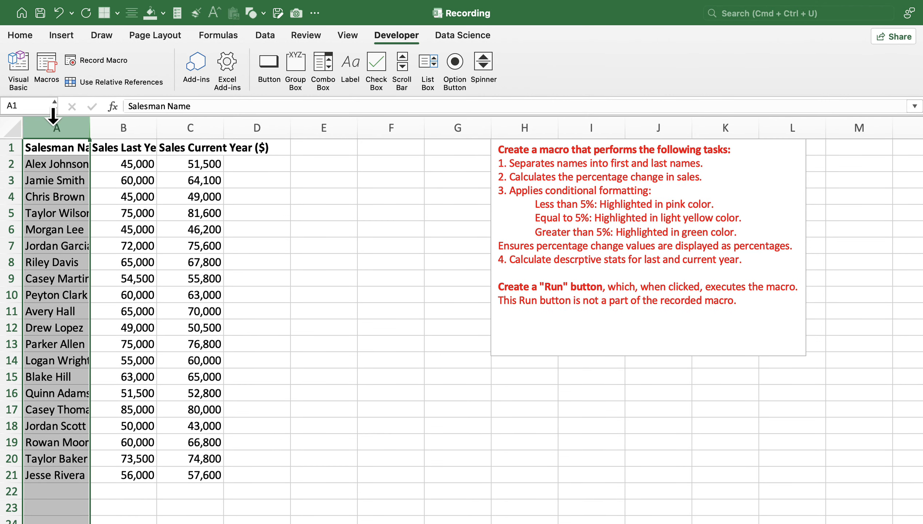
click(124, 126)
click(188, 126)
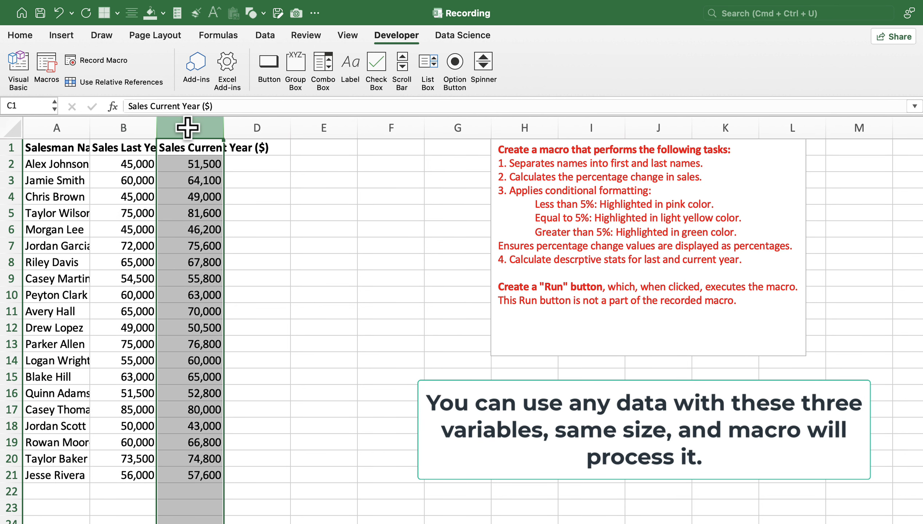
click(302, 161)
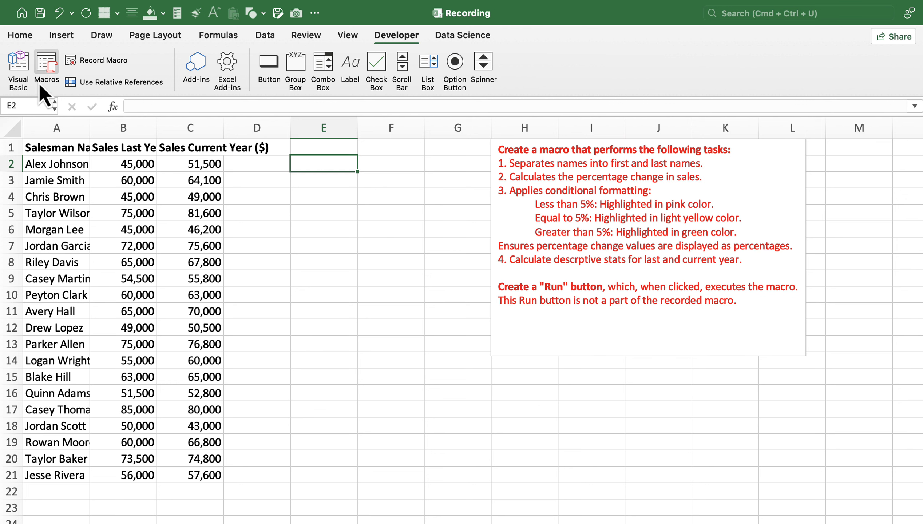
click(44, 61)
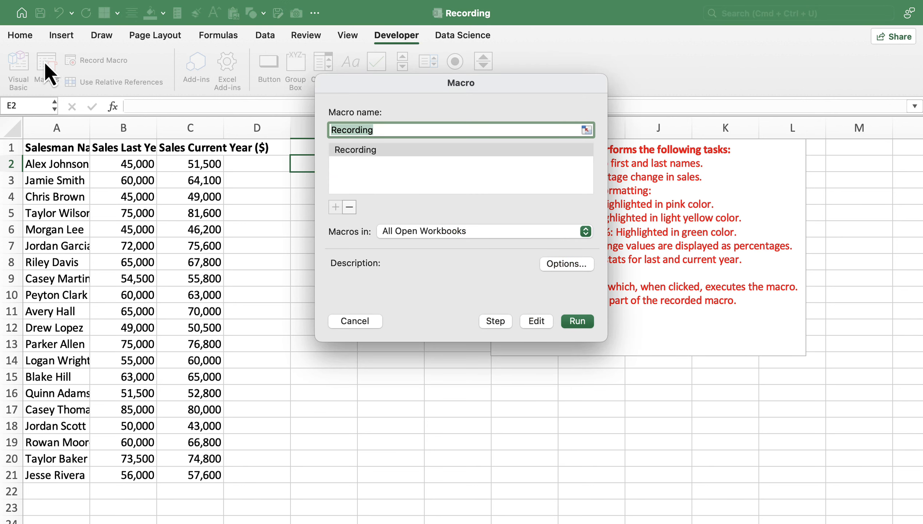
click(363, 151)
drag(380, 88, 596, 56)
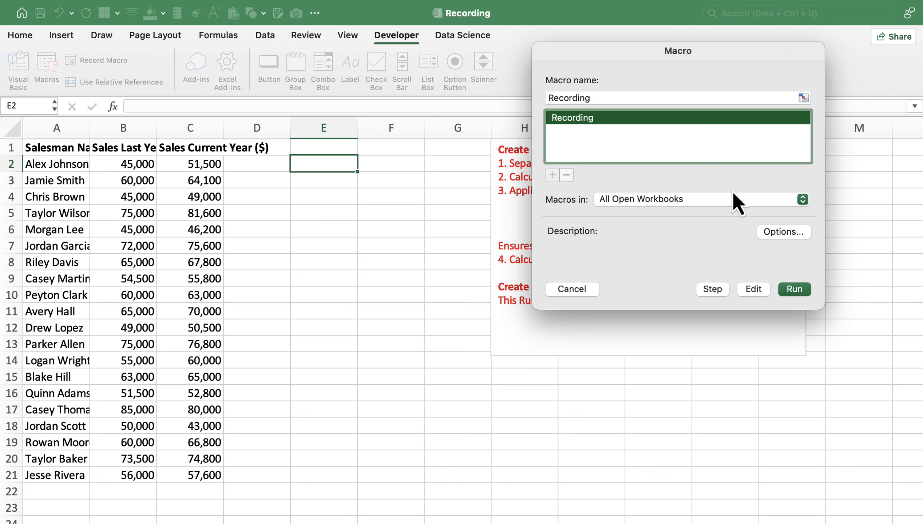
click(794, 290)
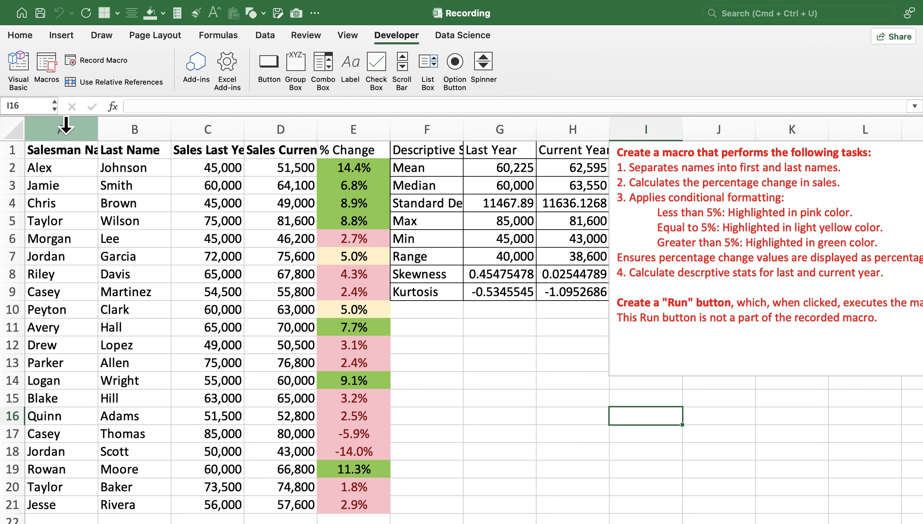
Check the split name columns, the % Change column and the descriptive statistics columns produced by the macro.
drag(73, 126, 128, 123)
click(357, 120)
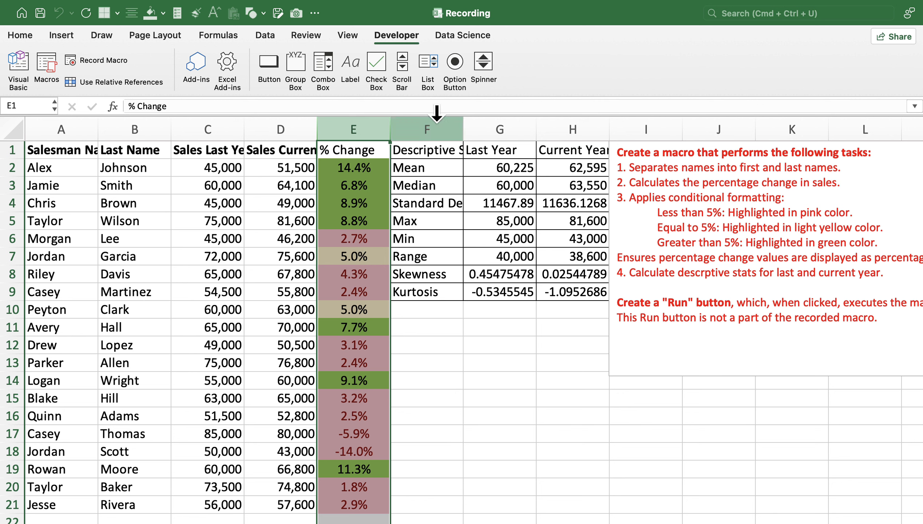
click(502, 122)
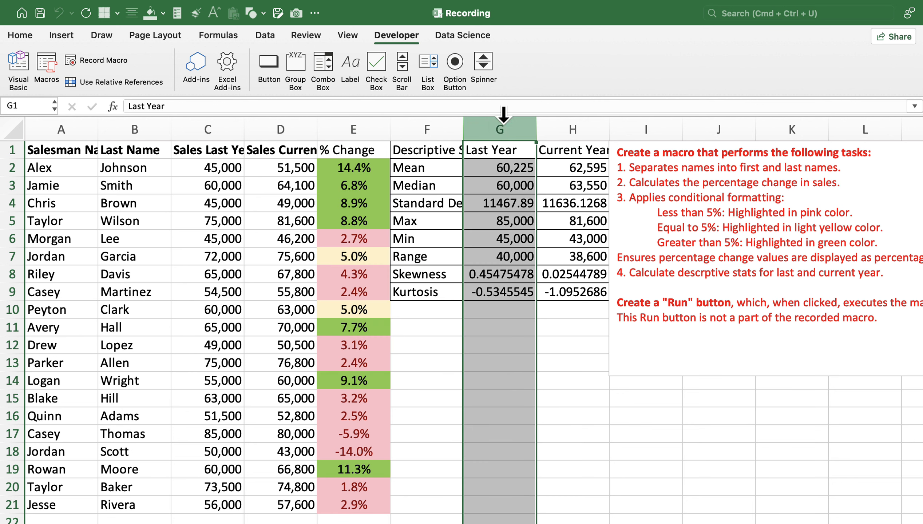
click(572, 125)
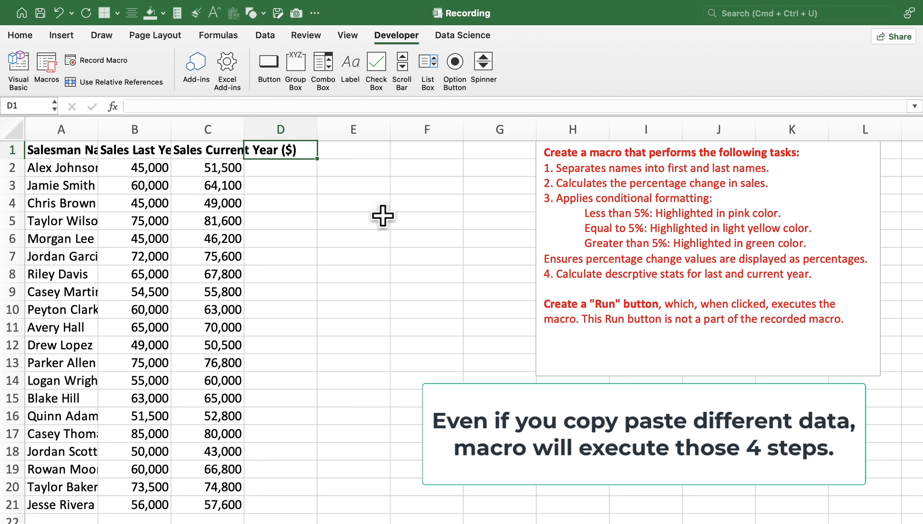
Run the Recording macro twice more, each time on the original data with unsplit names.
click(48, 66)
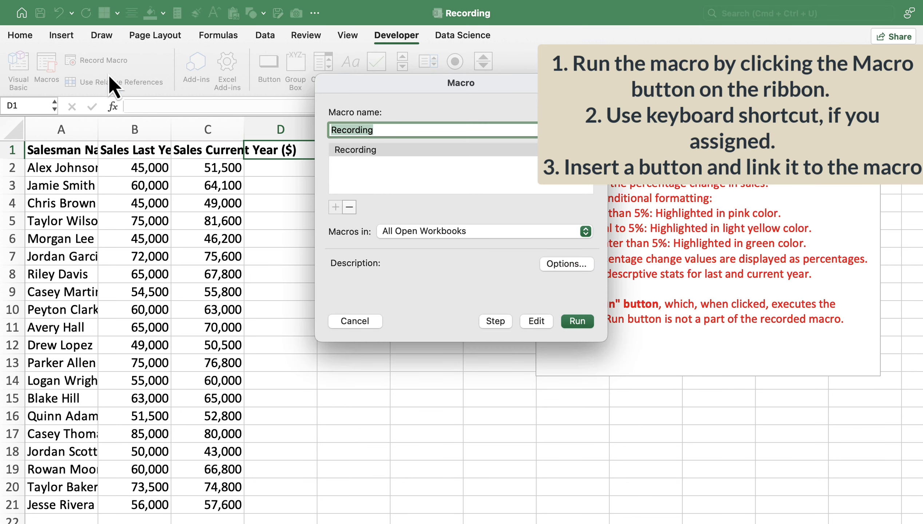
click(357, 152)
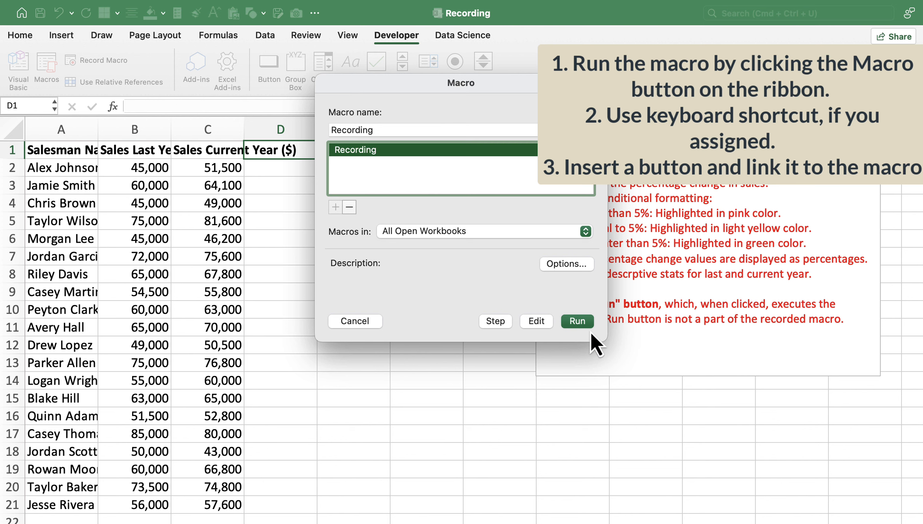
click(577, 321)
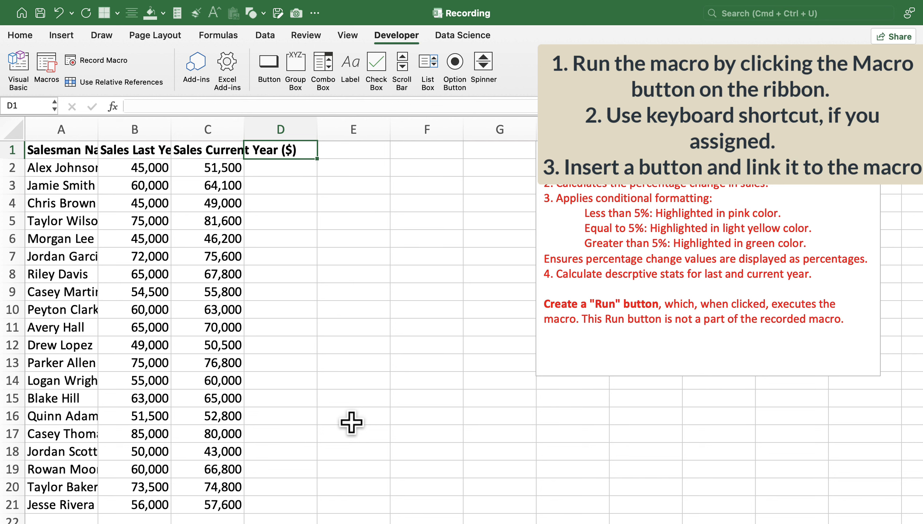
key(alt+super+r)
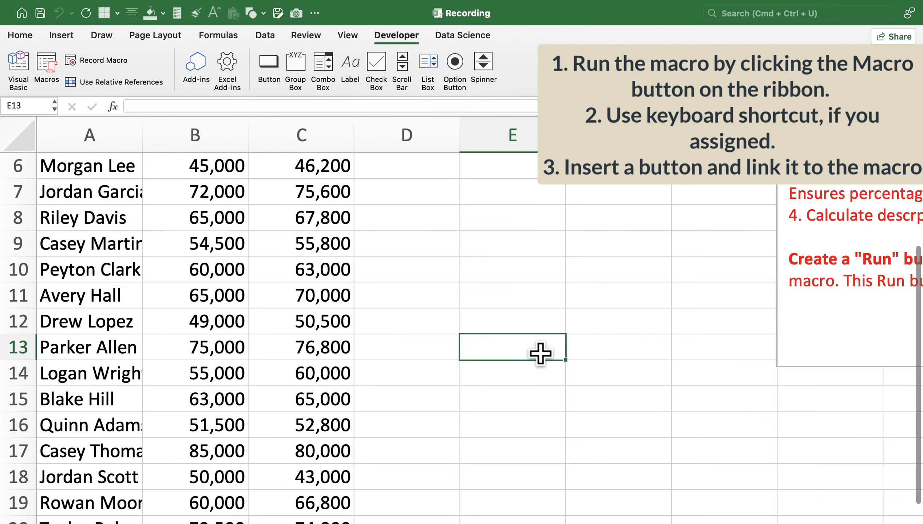
Insert a form button below the task text box and assign the Recording macro to it.
click(820, 406)
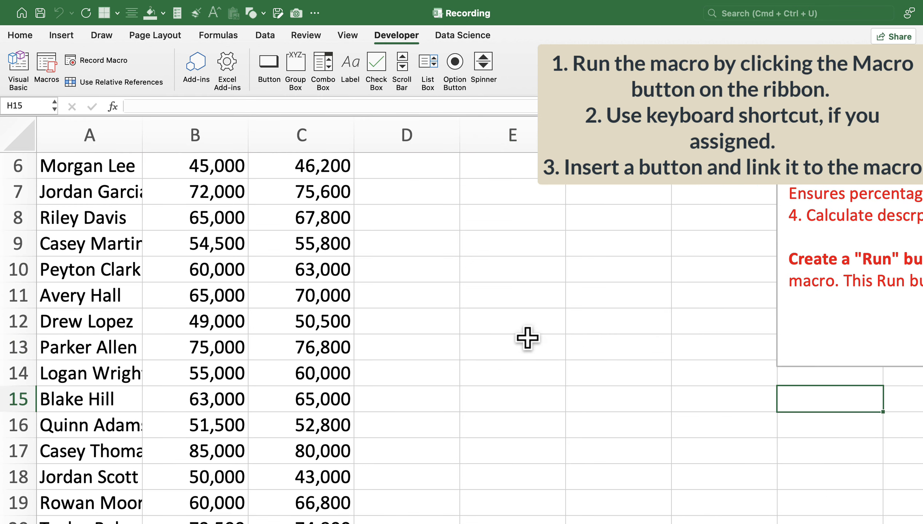
scroll(527, 338, down, 5)
scroll(516, 310, up, 1)
scroll(528, 419, down, 1)
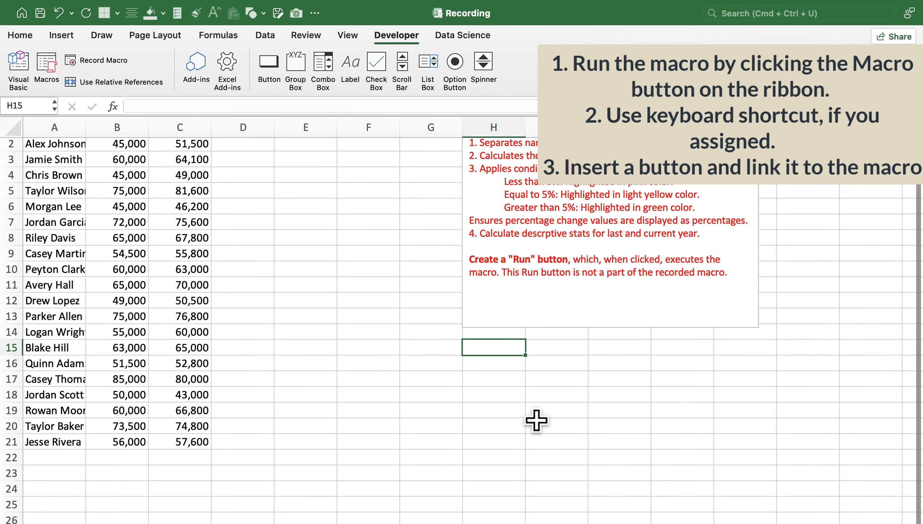
scroll(529, 420, up, 1)
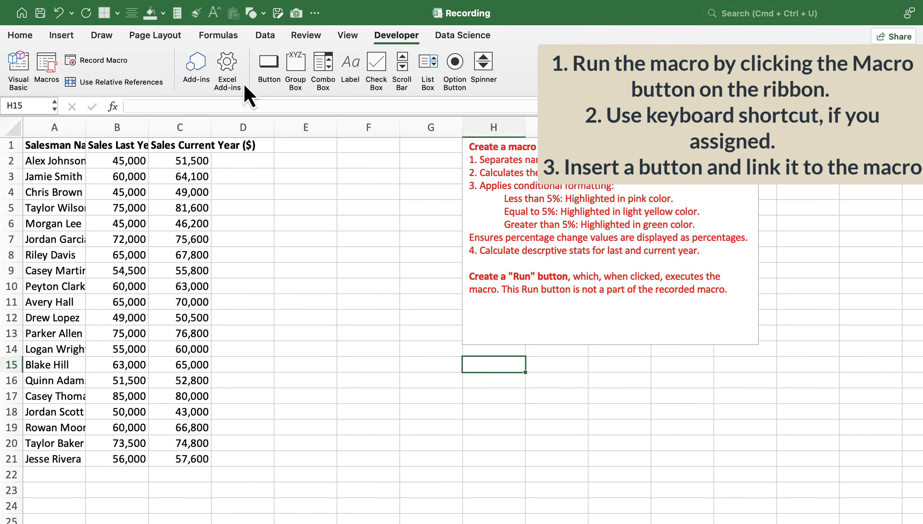
click(273, 73)
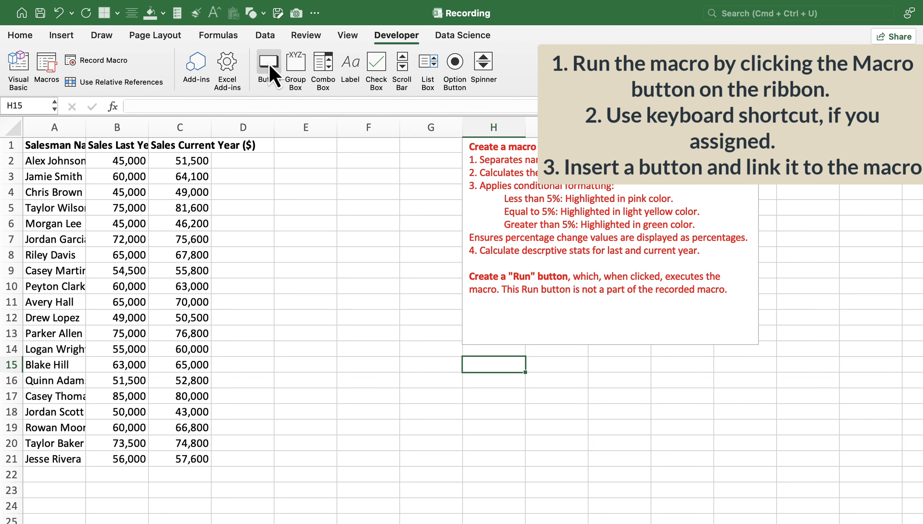
click(417, 196)
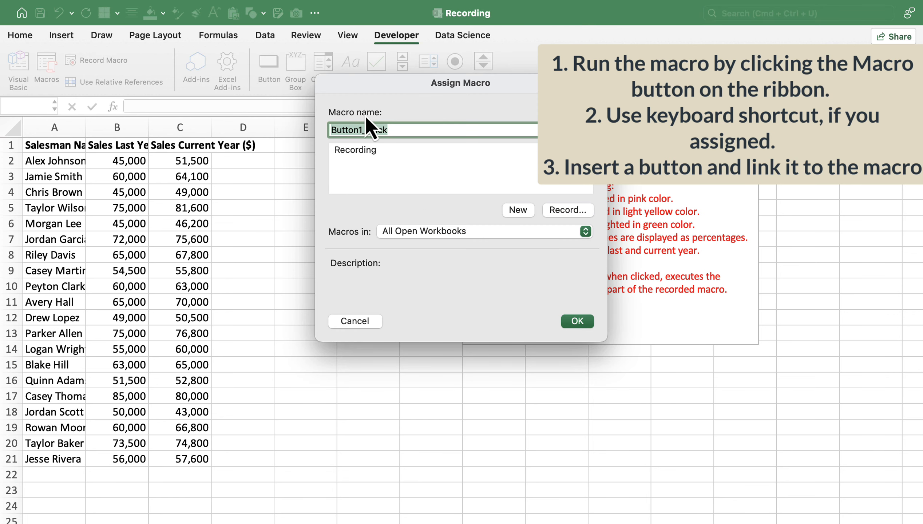
click(359, 151)
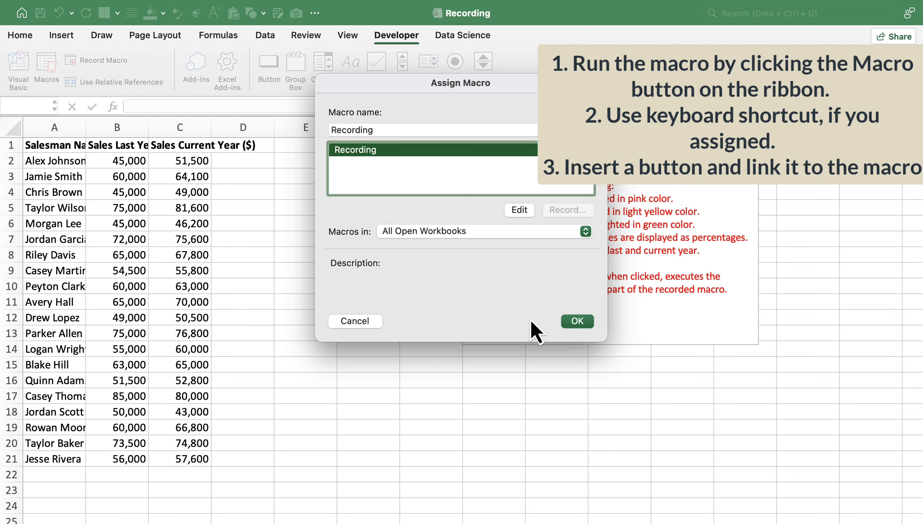
click(577, 321)
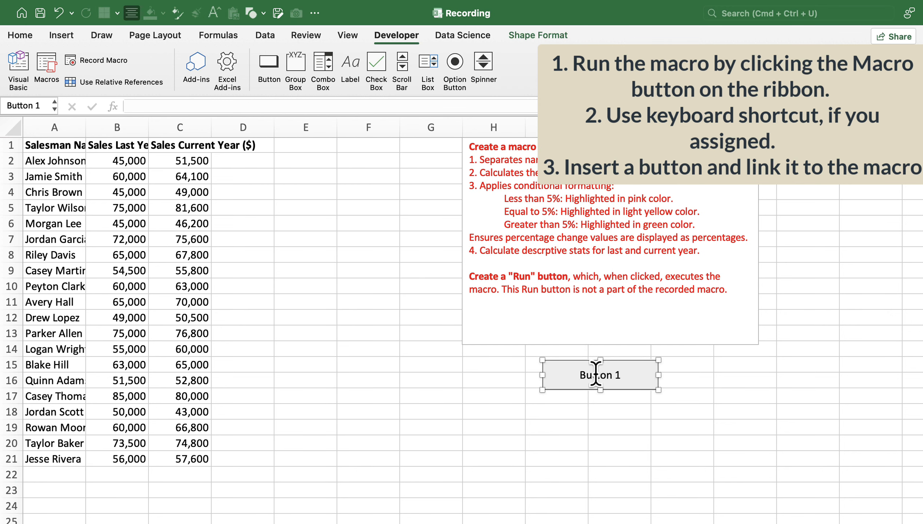
Label the new button Run and use it to execute the macro on the sales data.
click(583, 373)
key(super+a)
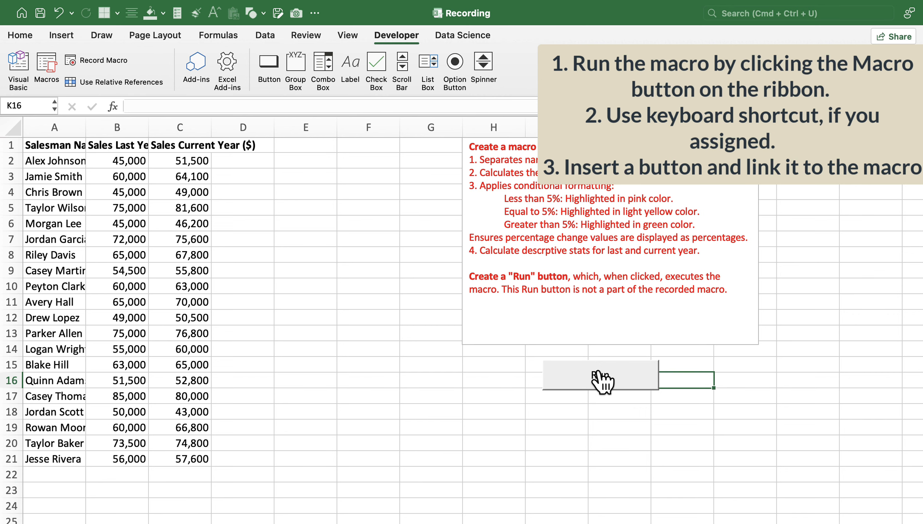
click(600, 378)
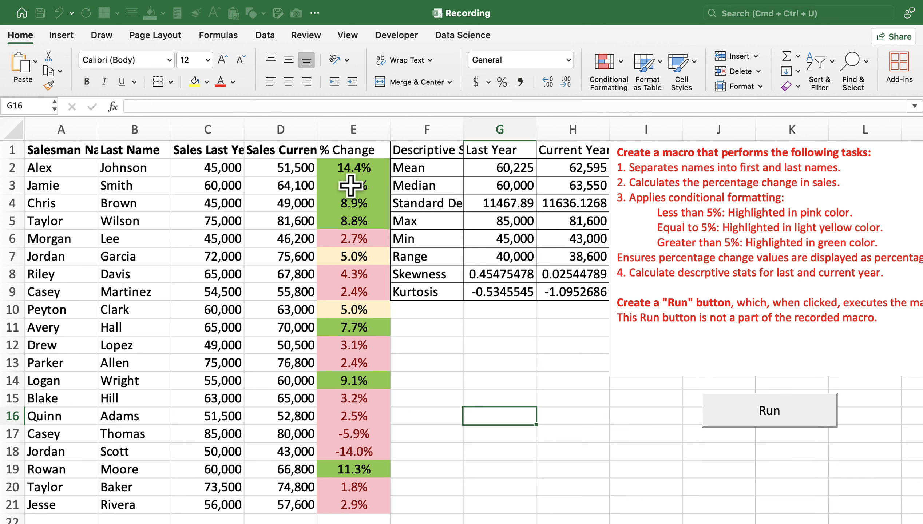
scroll(264, 352, down, 1)
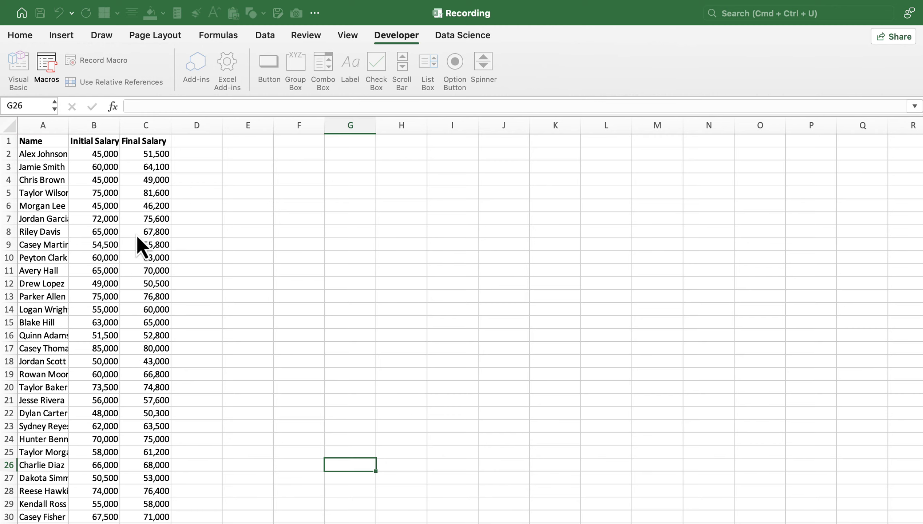
click(136, 245)
scroll(134, 243, down, 5)
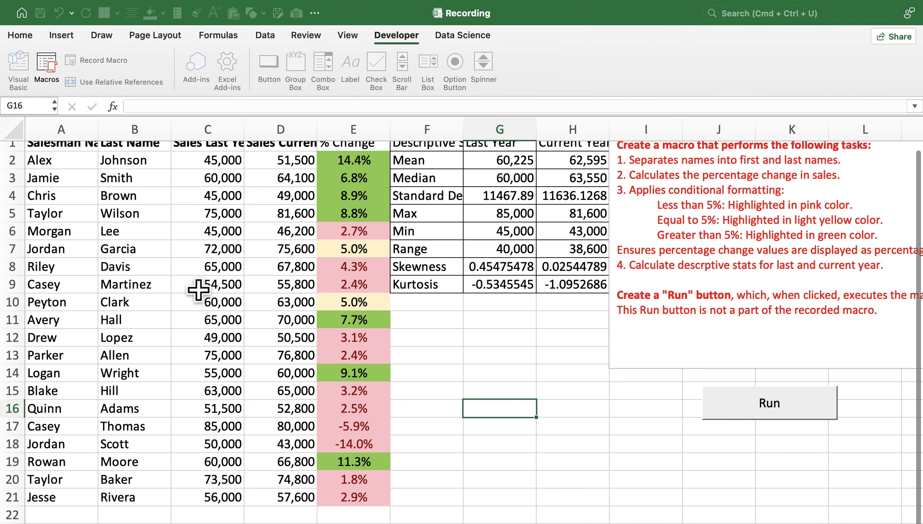
Run the Recording macro on the longer salary data set, whose rows extend to row 31.
scroll(114, 286, down, 5)
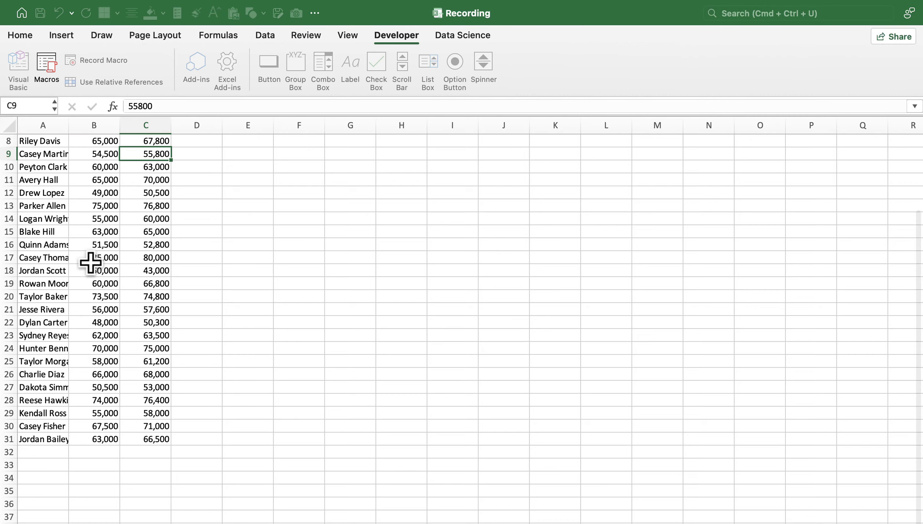
scroll(91, 262, up, 3)
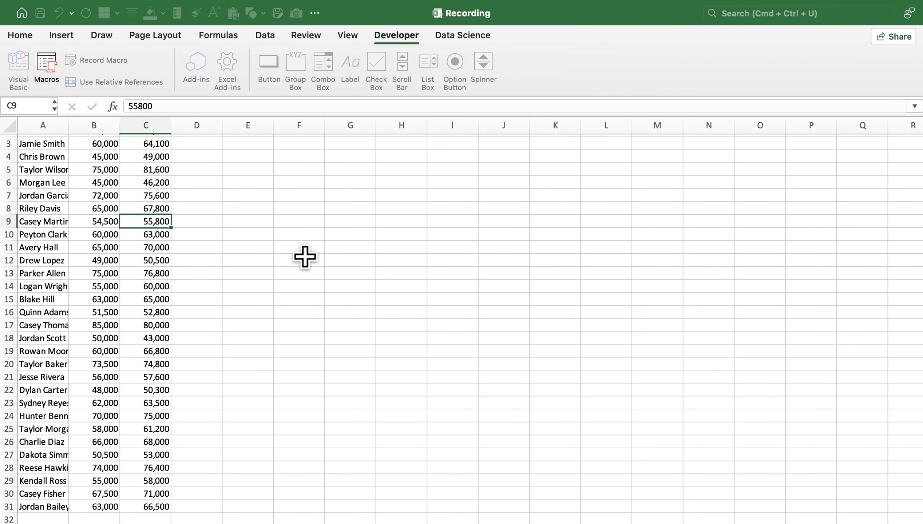
click(48, 65)
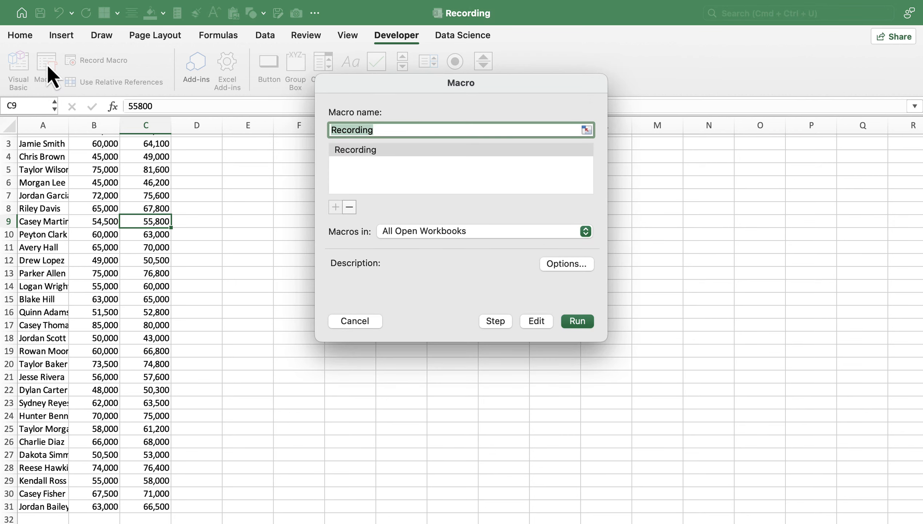
click(783, 294)
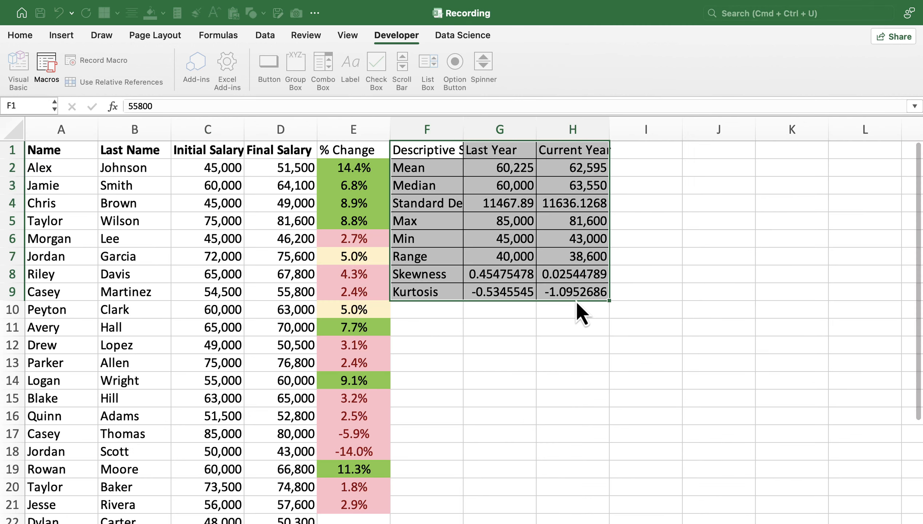
Check how far the macro filled the % Change column, inspecting cells E22 to E31.
scroll(576, 303, down, 5)
scroll(576, 305, down, 1)
click(15, 349)
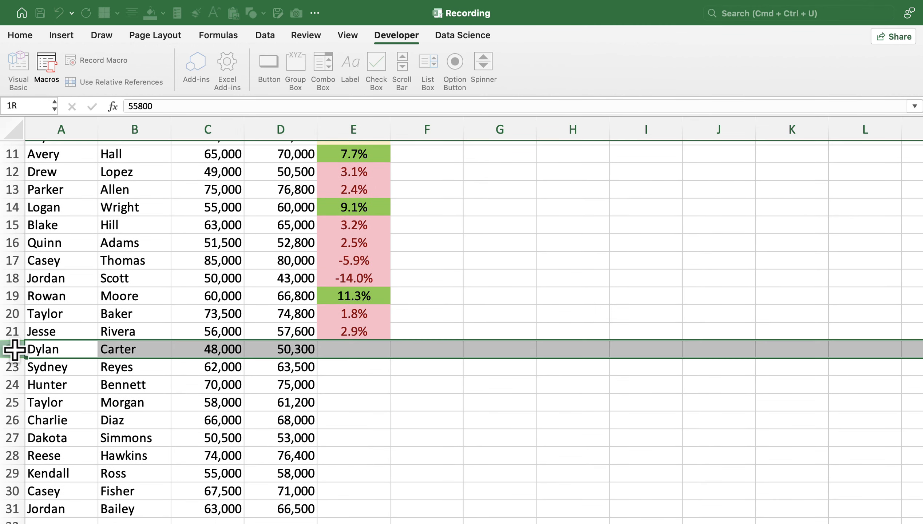
drag(360, 350, 364, 511)
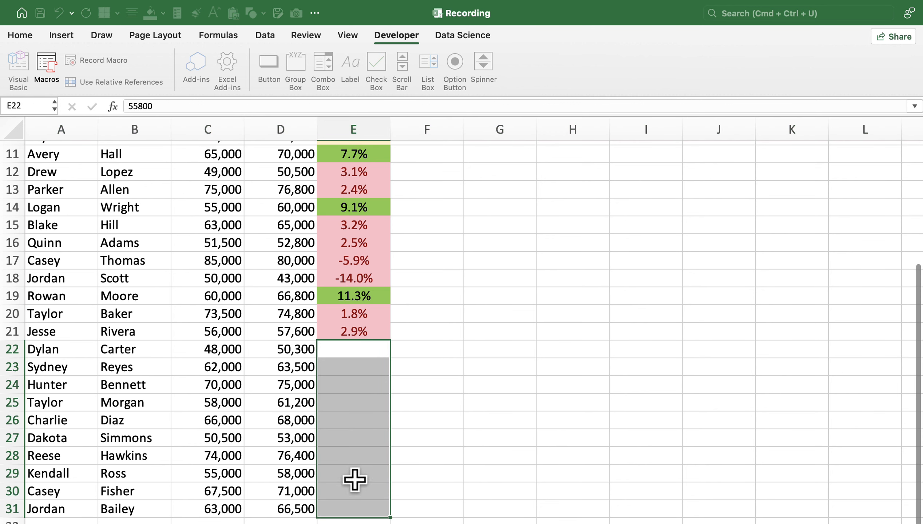
scroll(351, 441, up, 5)
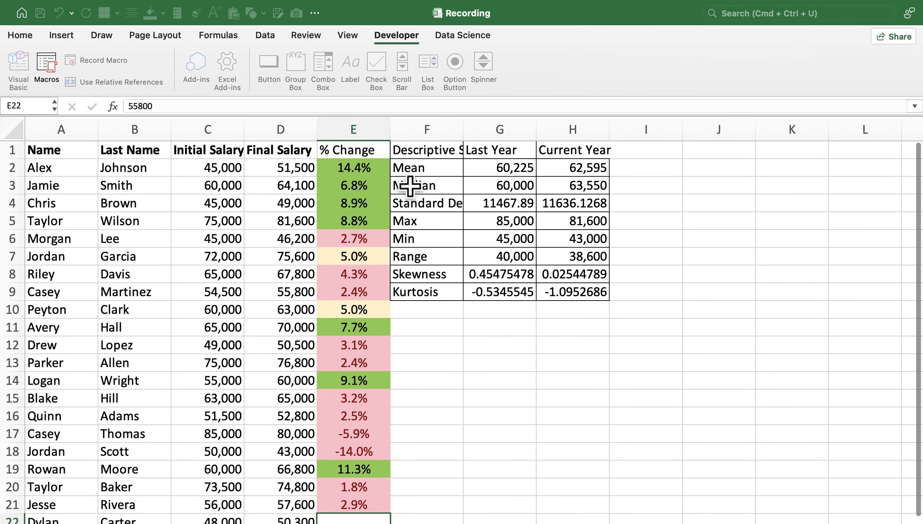
scroll(421, 183, down, 1)
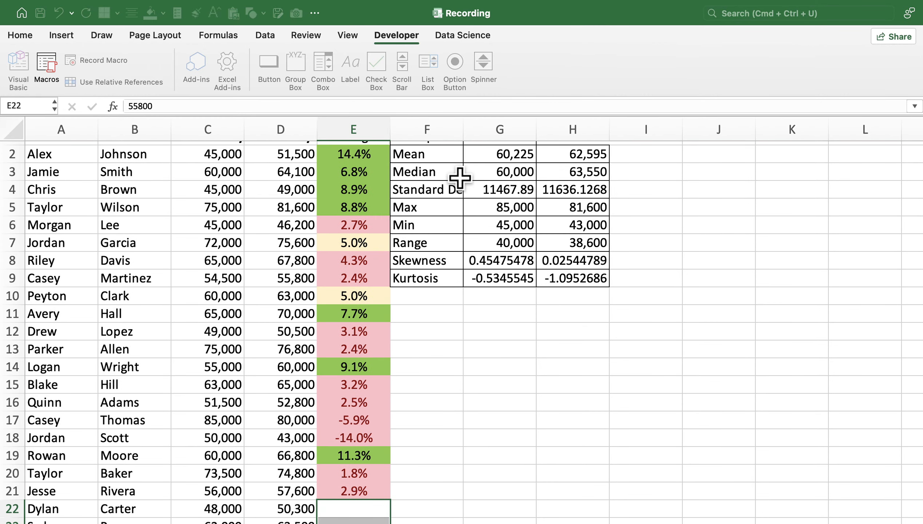
scroll(501, 303, down, 6)
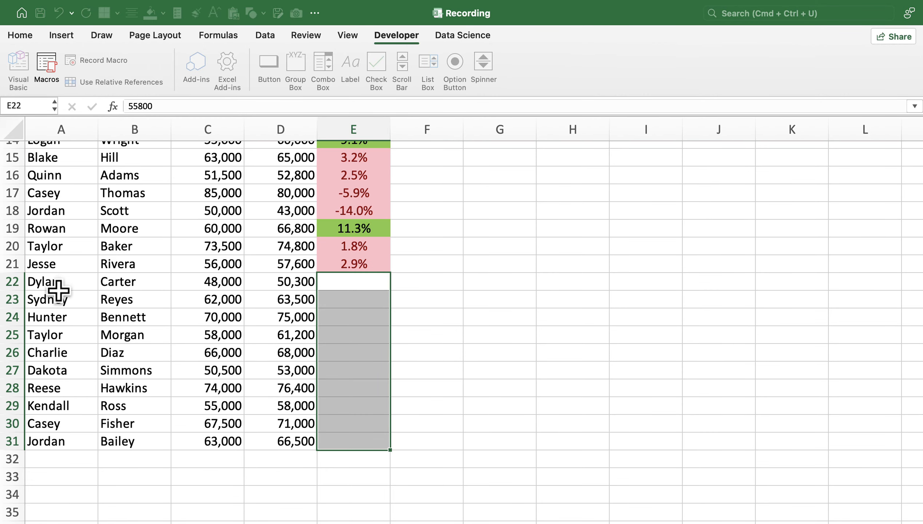
scroll(392, 331, up, 6)
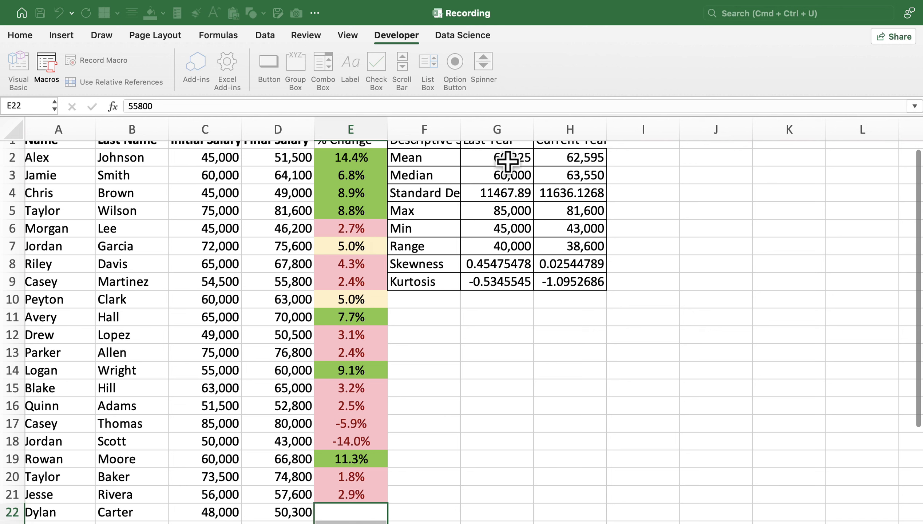
Inspect the cell ranges used by the Last Year Mean, Median and Max formulas against the full data set.
double_click(507, 161)
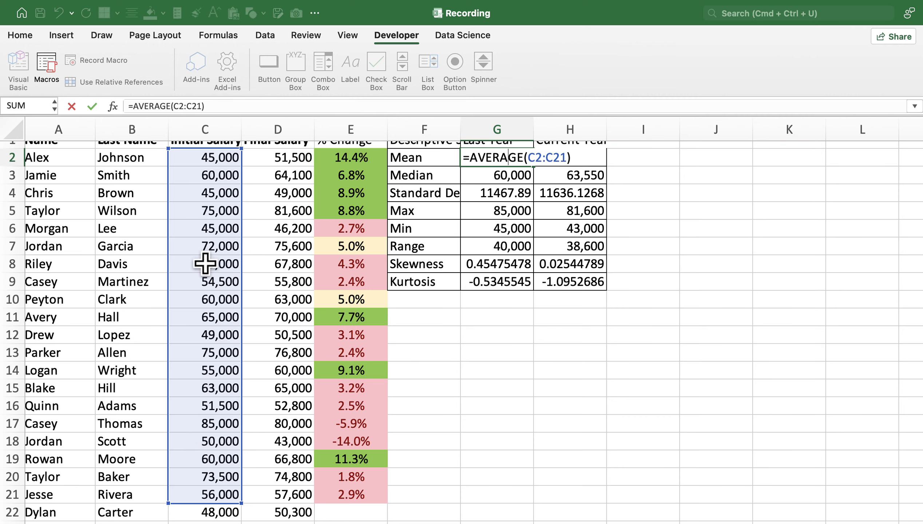
scroll(193, 447, down, 5)
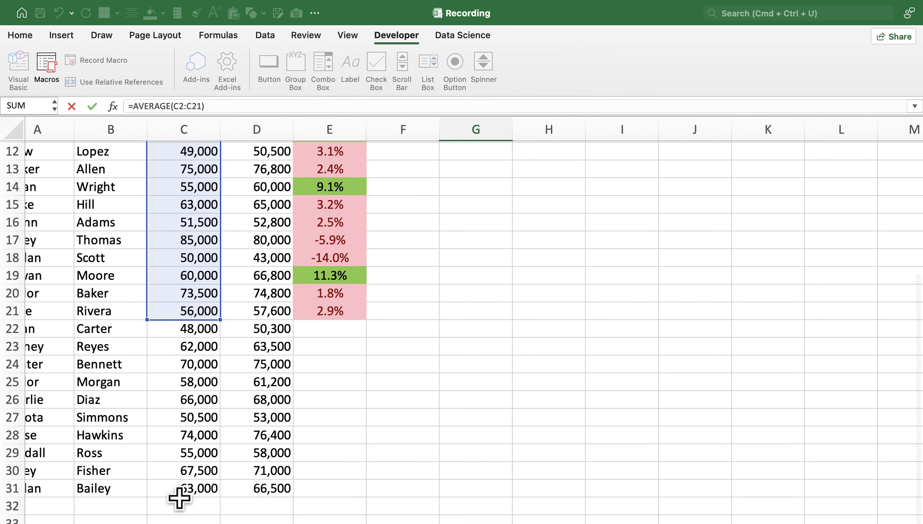
scroll(187, 373, up, 5)
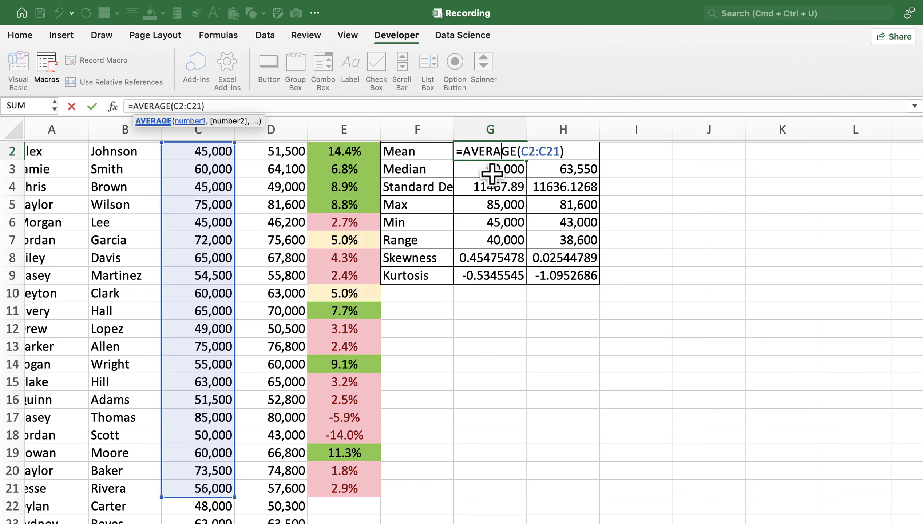
click(495, 171)
double_click(490, 169)
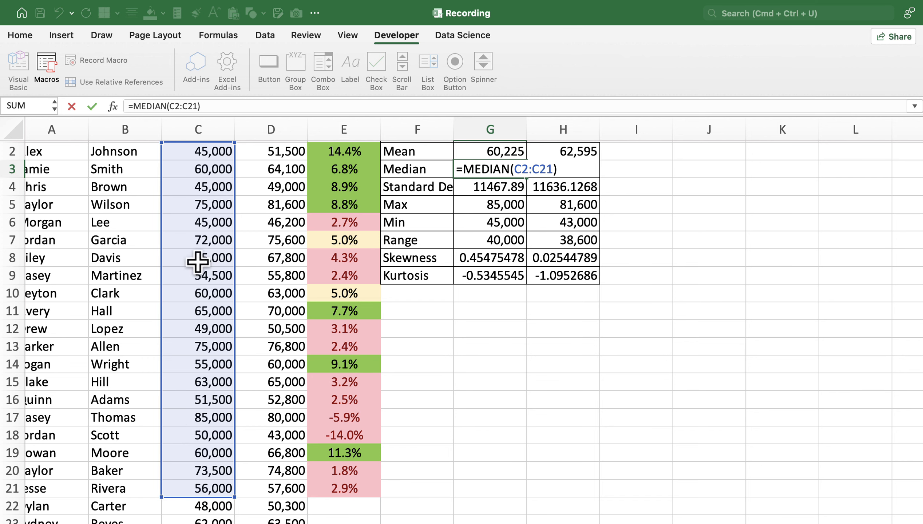
scroll(198, 403, down, 4)
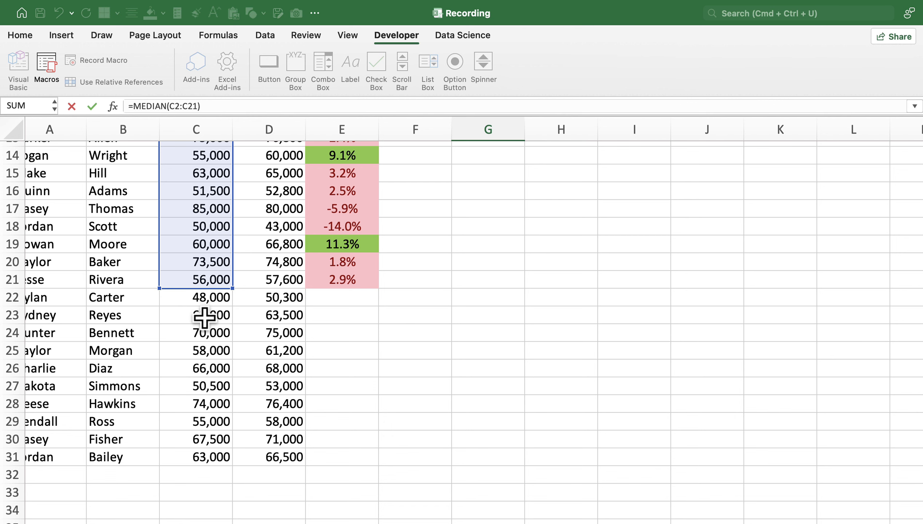
scroll(204, 365, up, 3)
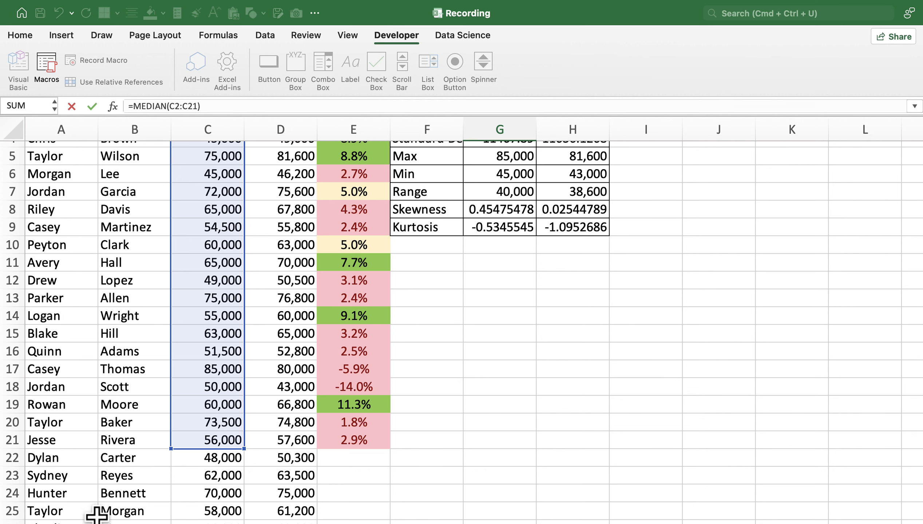
double_click(514, 156)
scroll(201, 389, up, 4)
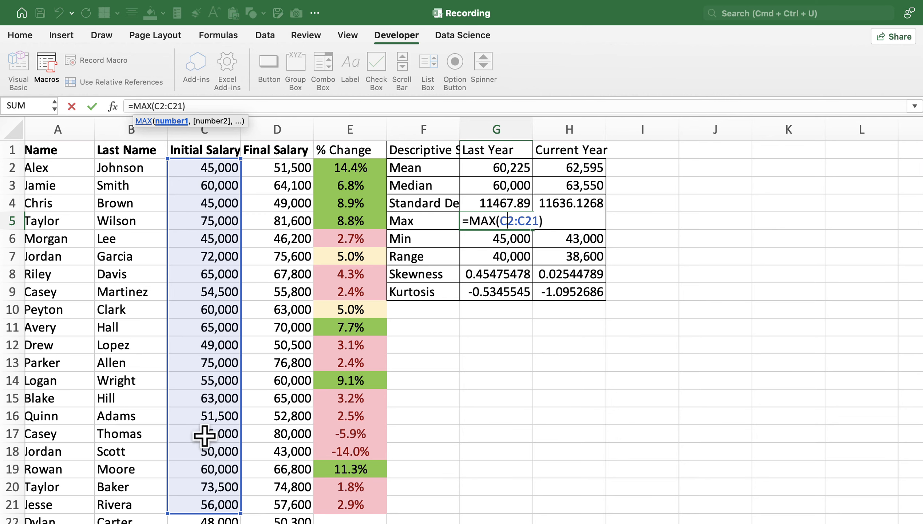
scroll(212, 339, down, 5)
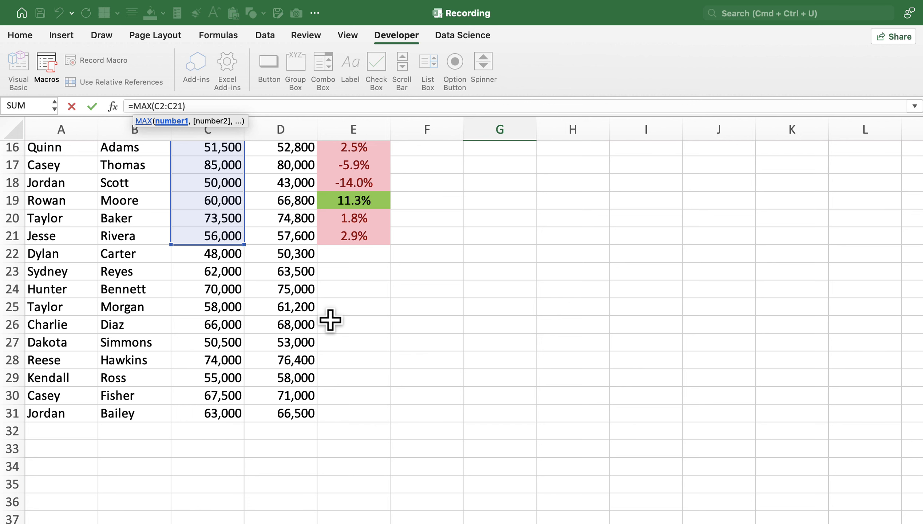
key(Return)
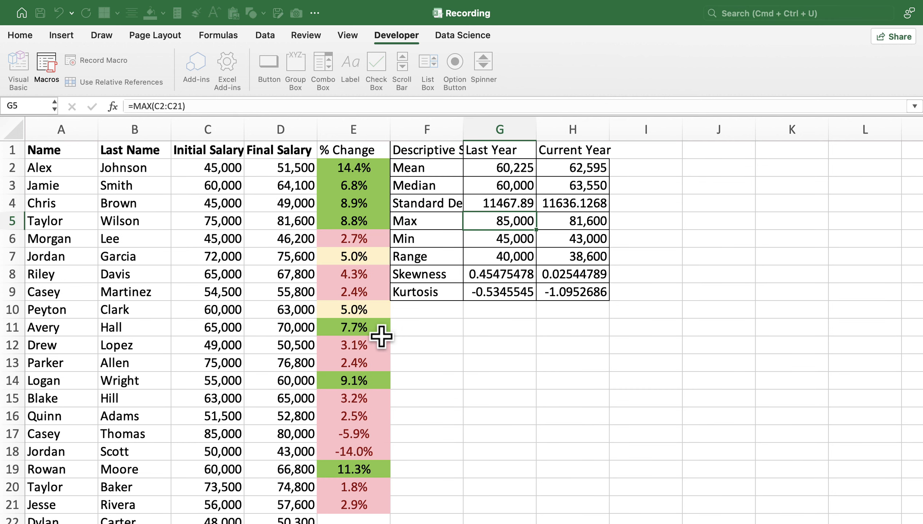
Open the Recording macro's VBA code for editing.
click(392, 36)
click(392, 37)
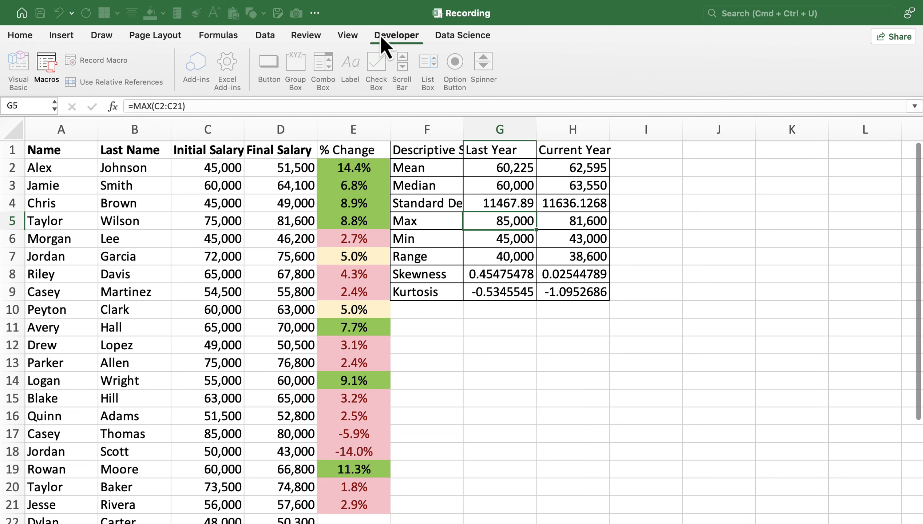
click(45, 60)
click(364, 153)
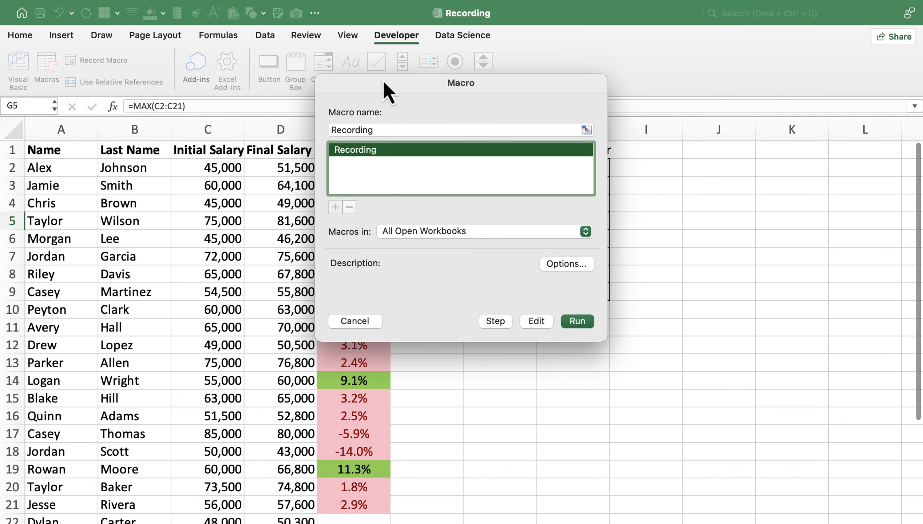
drag(382, 83, 555, 65)
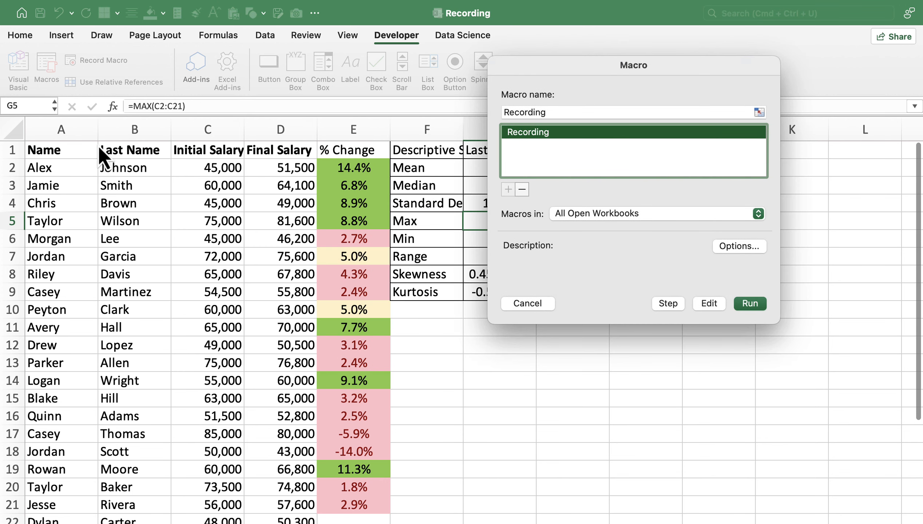
click(709, 303)
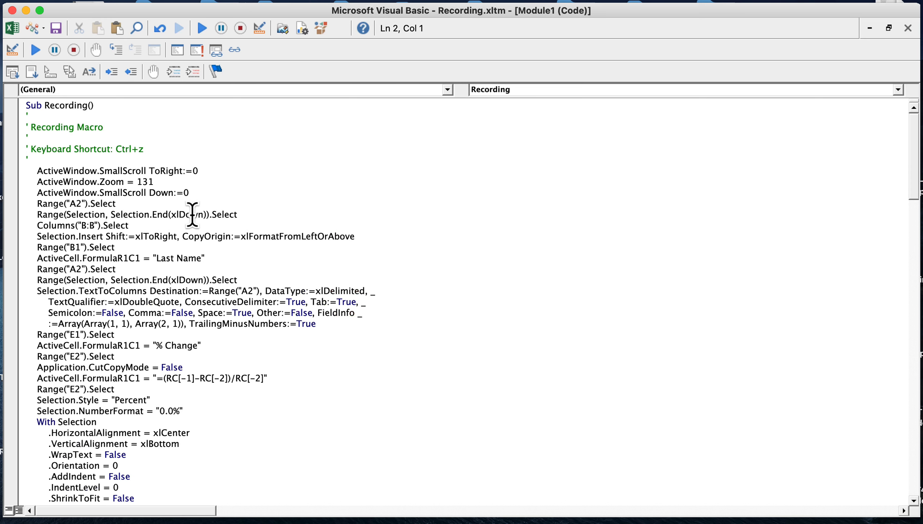
Change the AutoFill destination range in the macro code to E2:E31.
scroll(192, 214, down, 3)
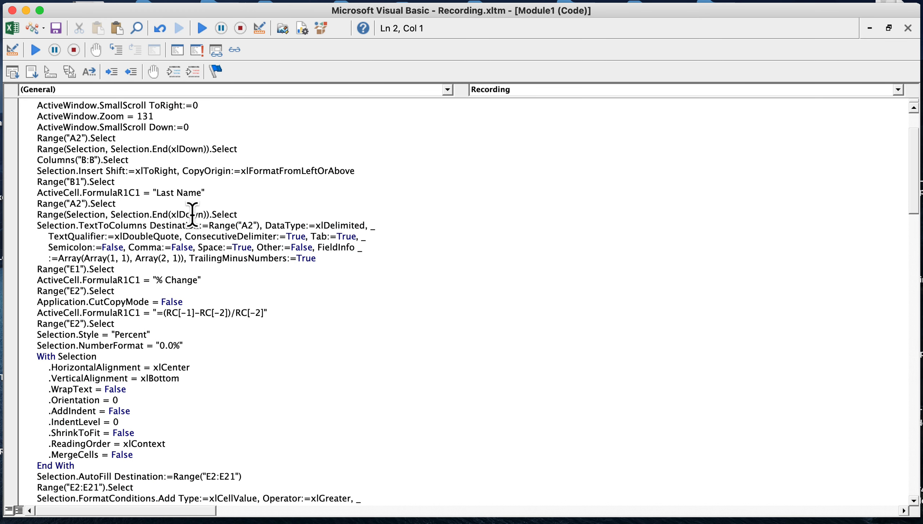
scroll(192, 215, down, 6)
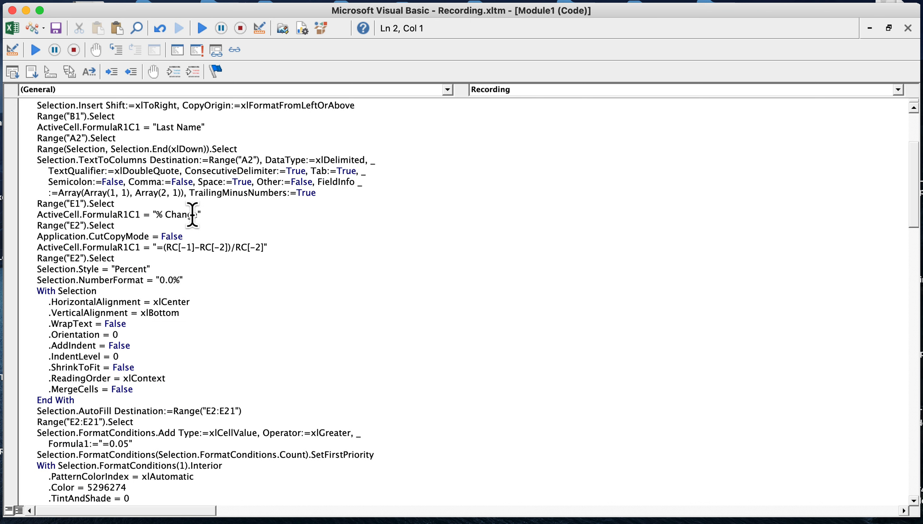
drag(37, 410, 138, 421)
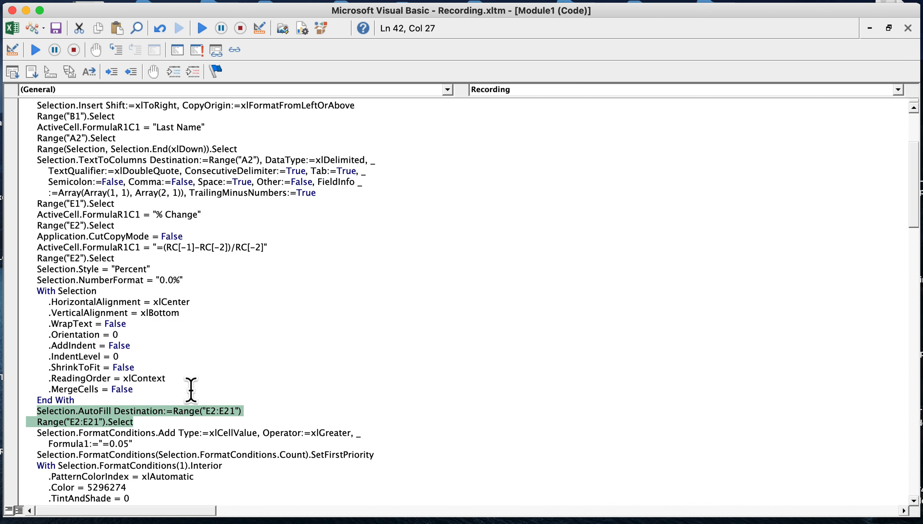
scroll(191, 388, down, 4)
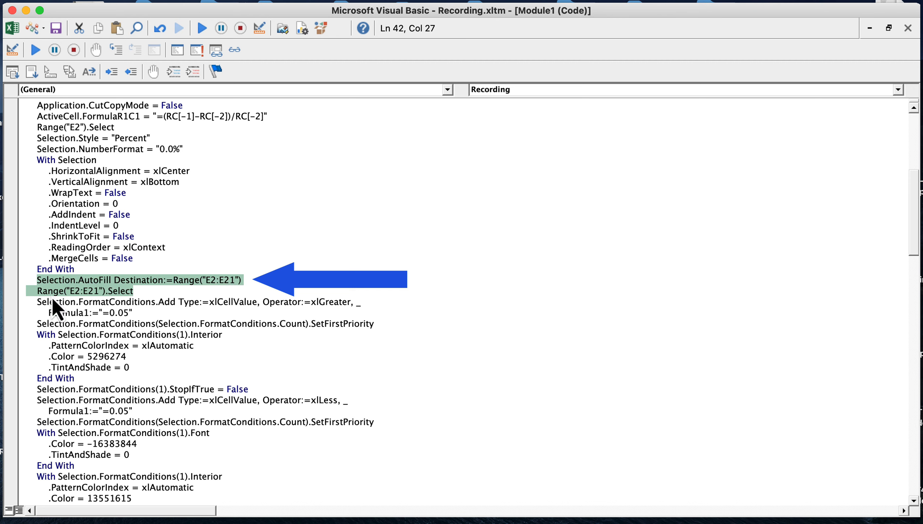
click(230, 280)
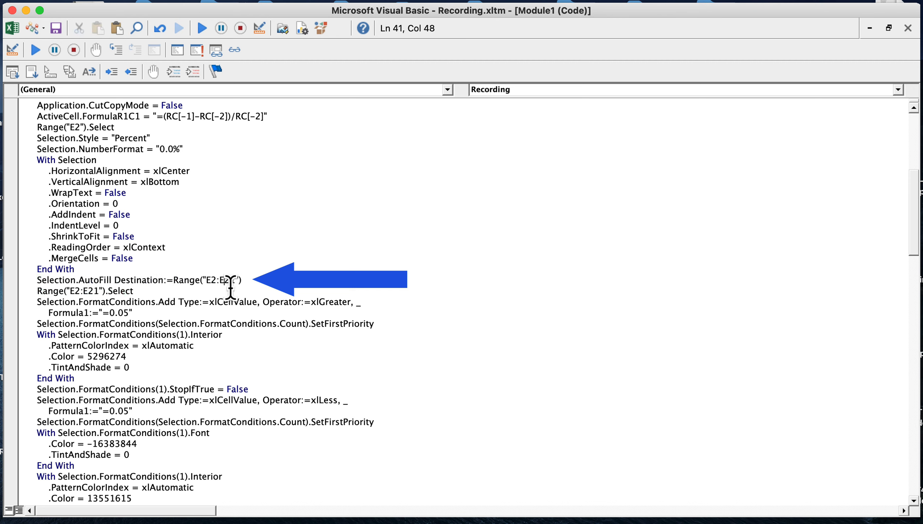
click(228, 281)
key(BackSpace)
text(3)
Change the range selected right after the AutoFill line to E2:E31.
click(87, 291)
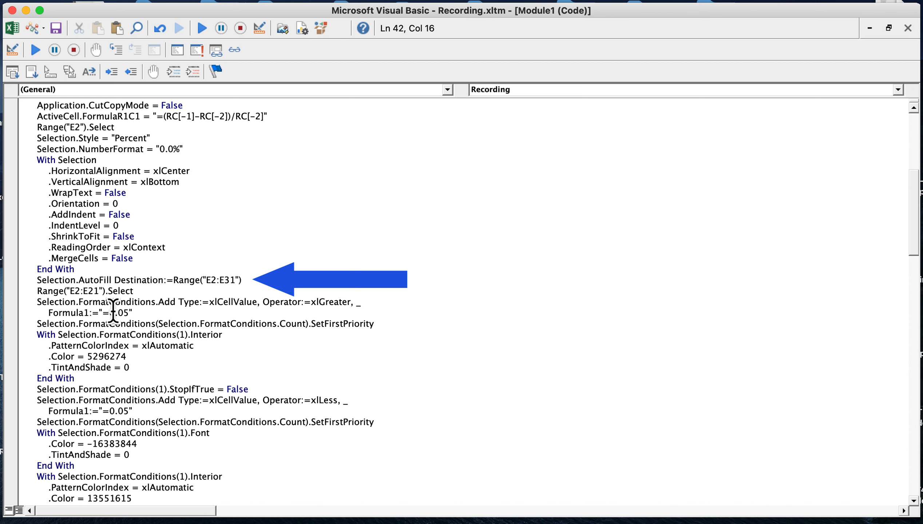
key(Right)
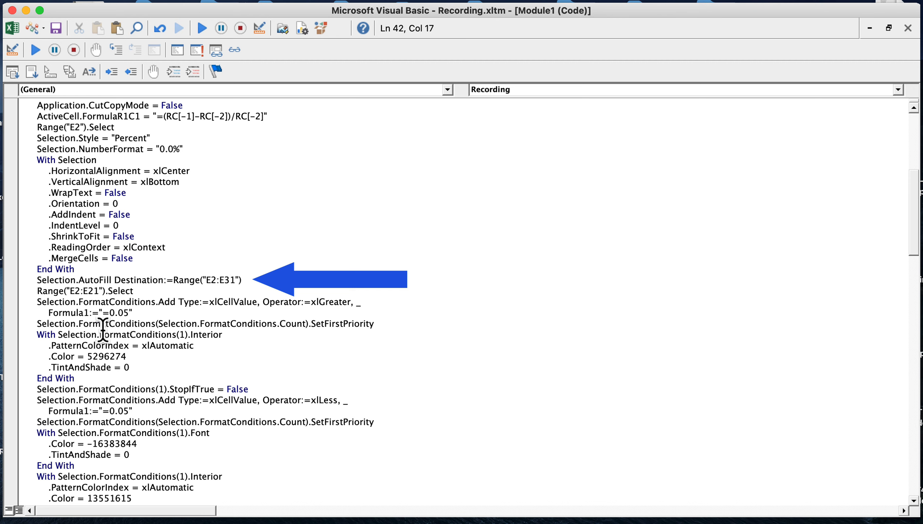
key(BackSpace)
text(3)
Compare the relative references in the macro's AVERAGE line with the formula in worksheet cell G2.
scroll(220, 257, down, 10)
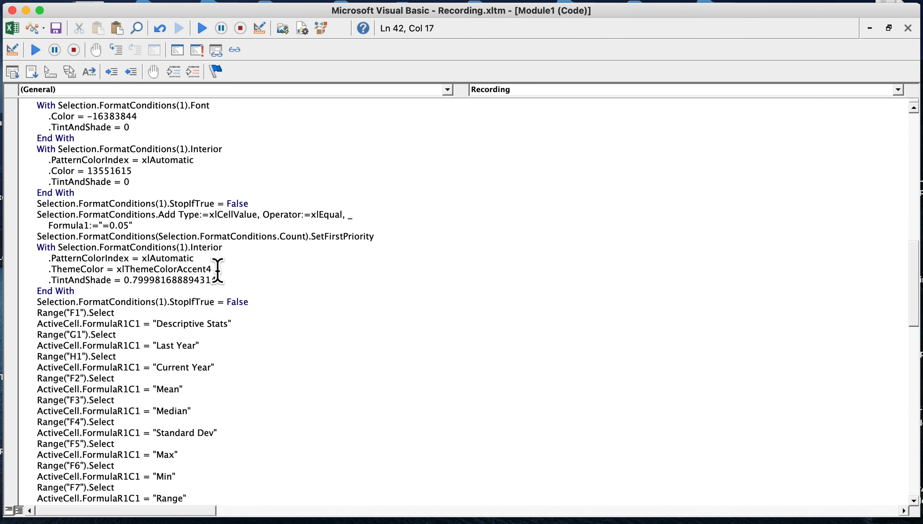
scroll(217, 270, down, 10)
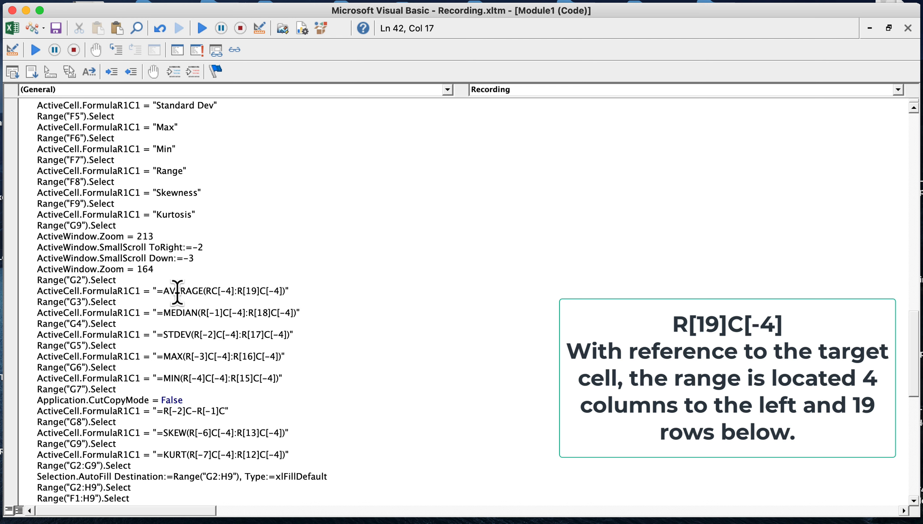
drag(164, 291, 289, 290)
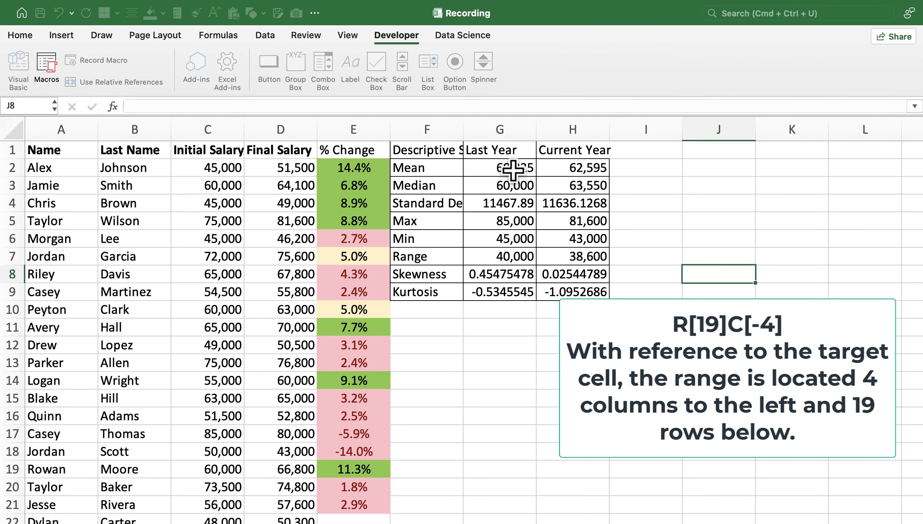
double_click(513, 170)
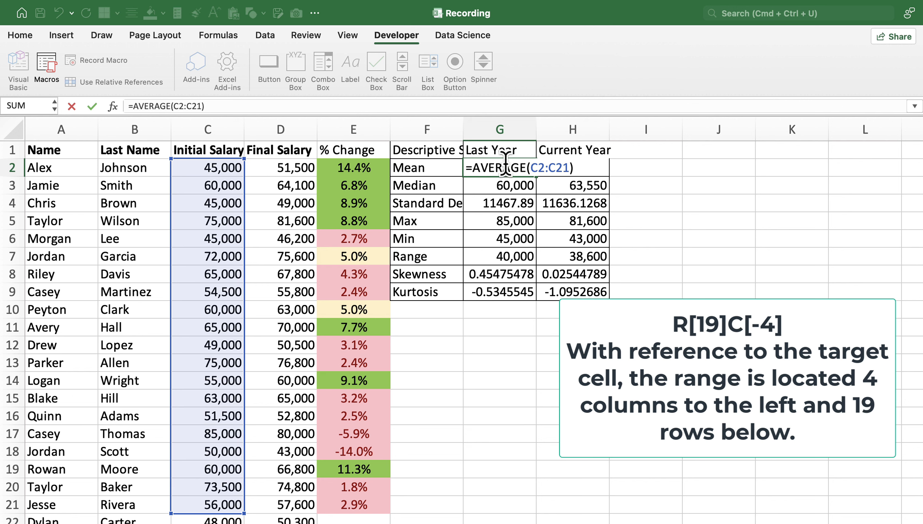
click(515, 164)
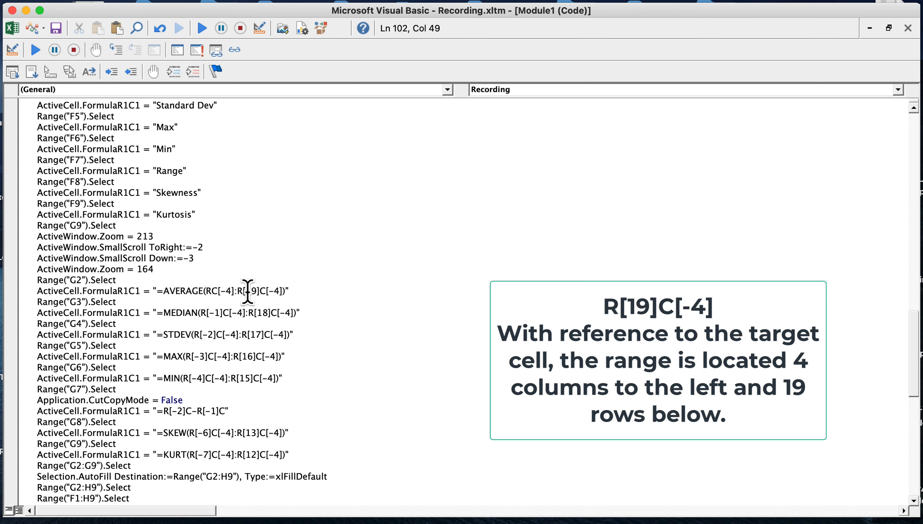
Change the end-row offsets in the macro code to R[29] in the AVERAGE formula and R[28] in the MEDIAN formula.
drag(247, 291, 256, 291)
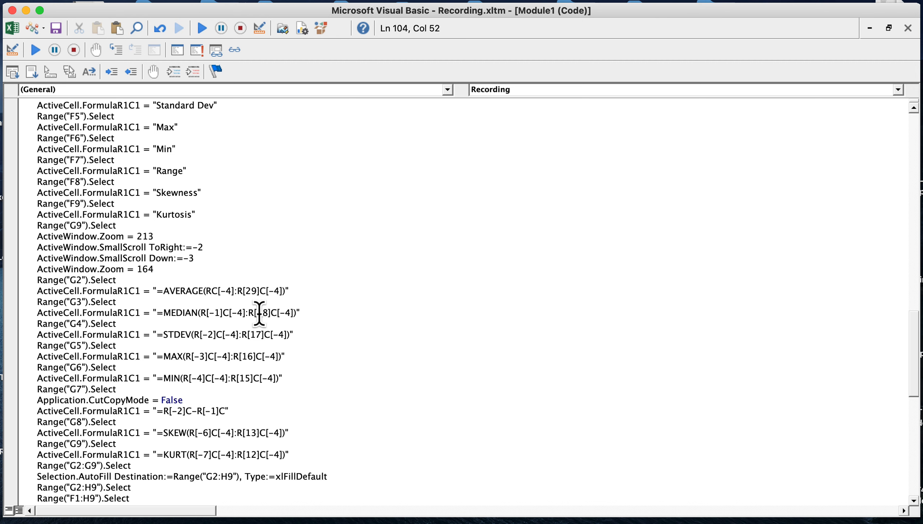
drag(259, 314, 266, 316)
click(263, 314)
key(BackSpace)
text(2)
Change the end-row offsets in the macro's STDEV, MAX and MIN formulas to R[27], R[26] and R[25].
click(255, 338)
key(BackSpace)
text(2)
click(248, 357)
key(BackSpace)
text(2)
click(248, 379)
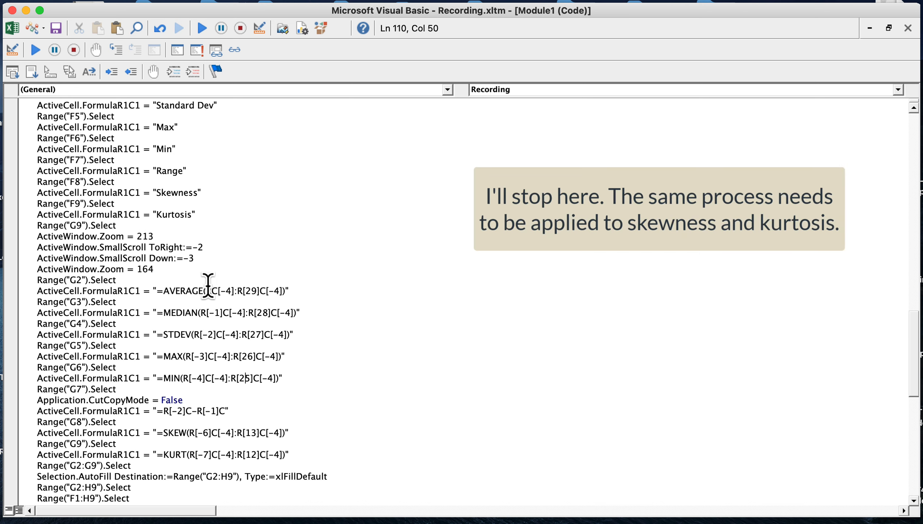
Review the edited AutoFill range lines and the new row offsets in the AVERAGE through MIN formulas of the macro.
scroll(207, 286, up, 3)
scroll(208, 286, up, 4)
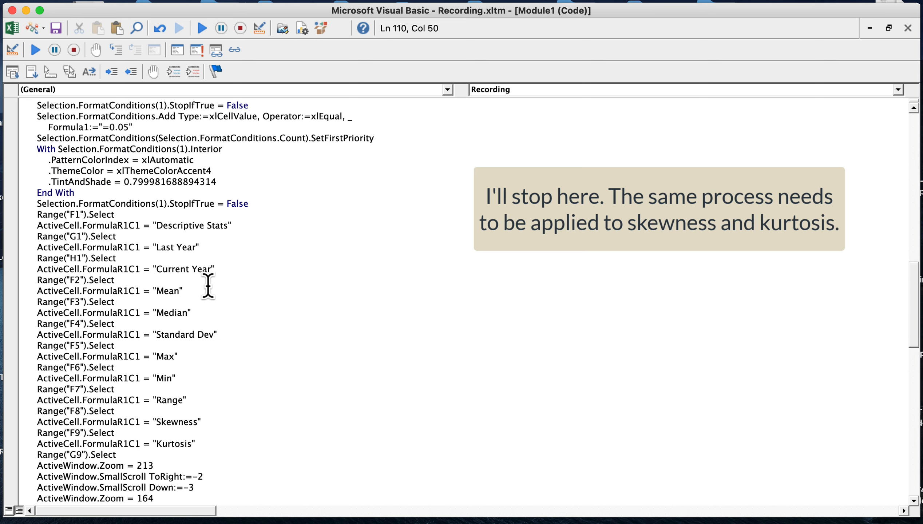
scroll(207, 286, up, 8)
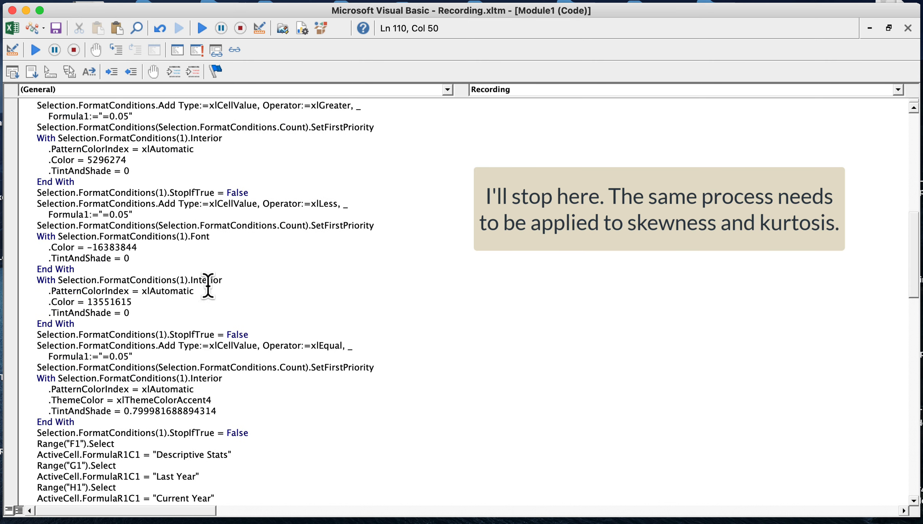
scroll(207, 286, up, 3)
drag(37, 215, 176, 225)
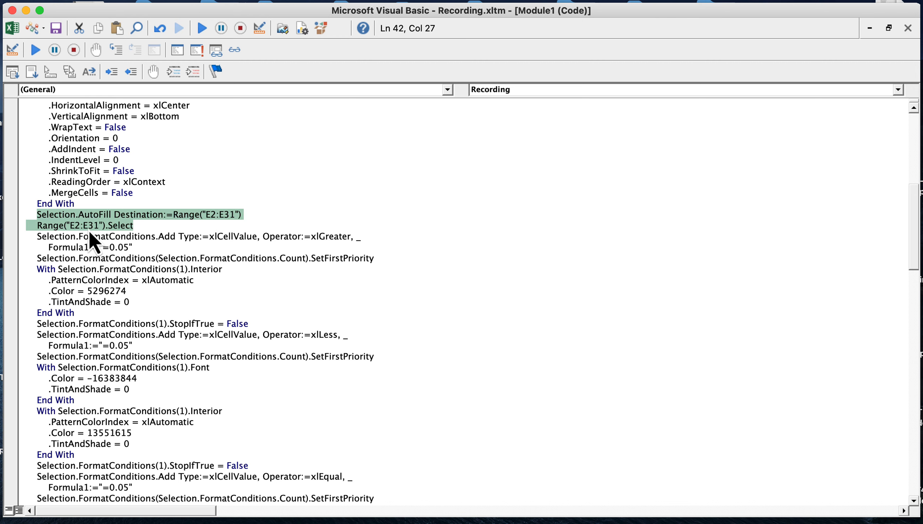
scroll(367, 258, down, 14)
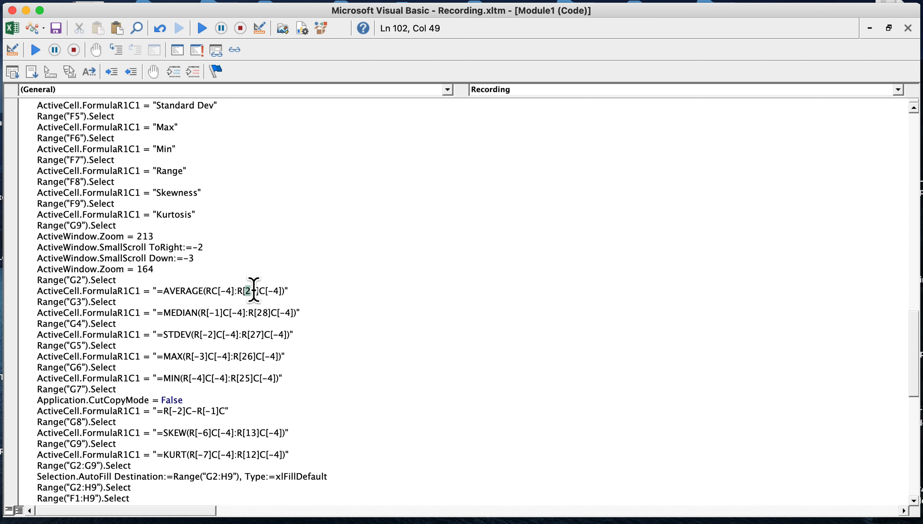
drag(253, 290, 256, 380)
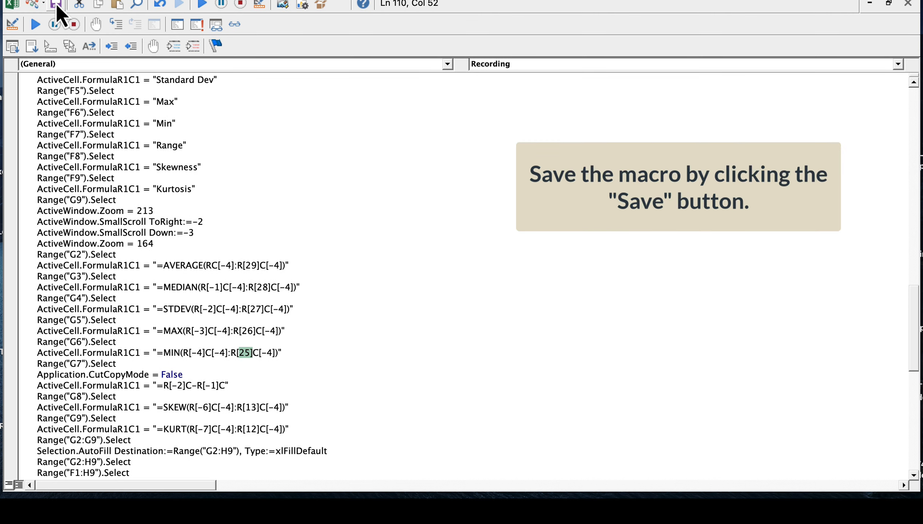
Save the edited macro code and run the Recording macro on the salary worksheet.
click(56, 28)
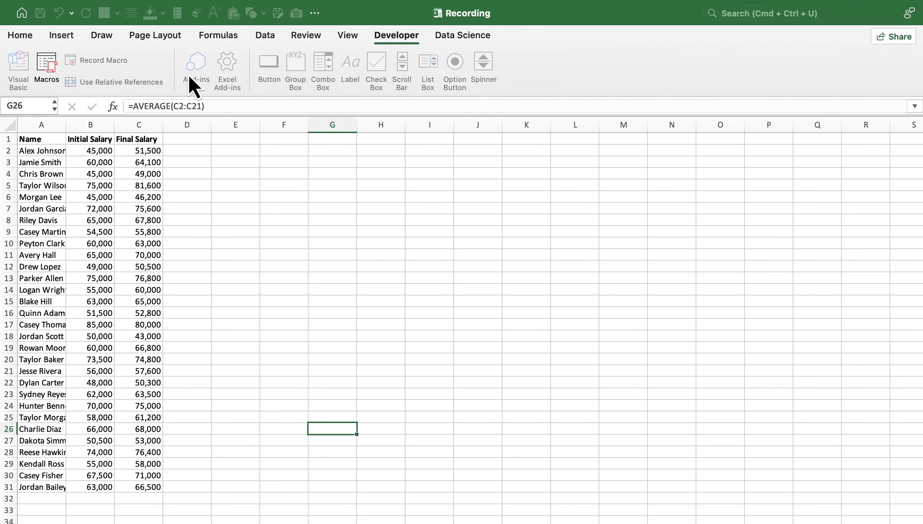
click(45, 67)
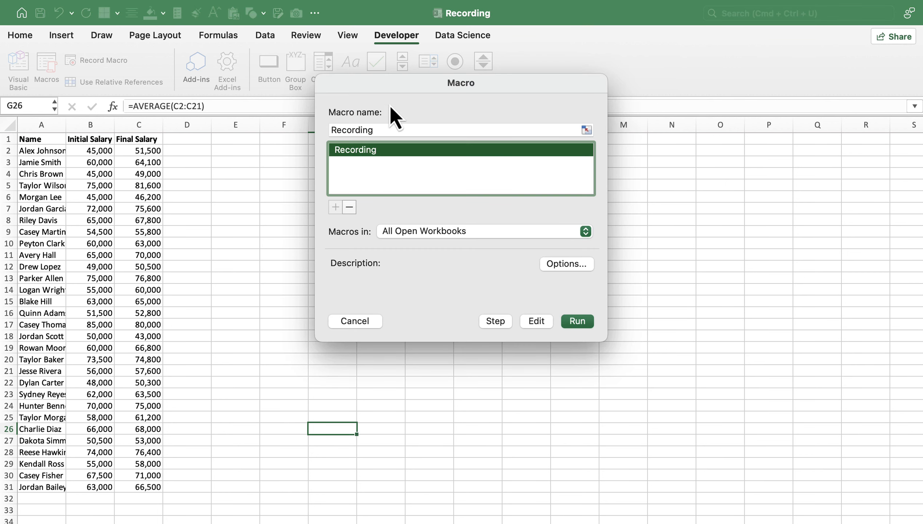
drag(386, 91, 627, 26)
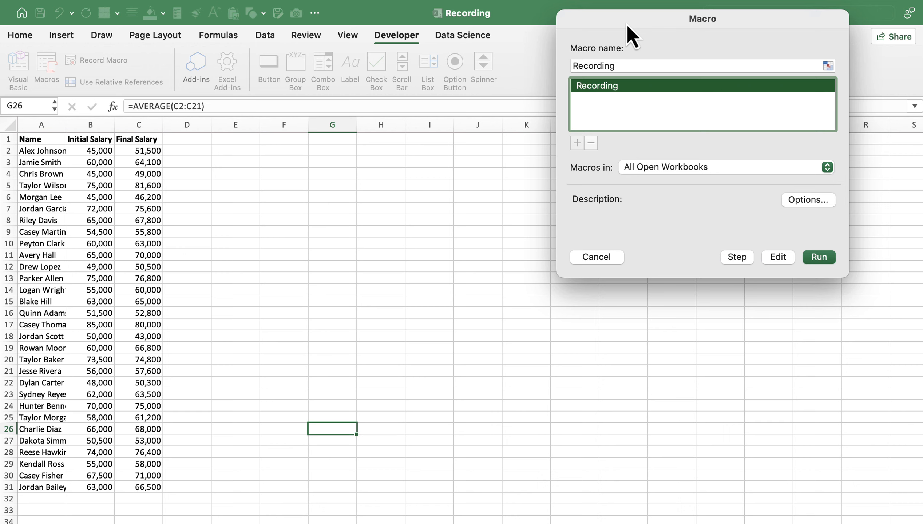
click(818, 257)
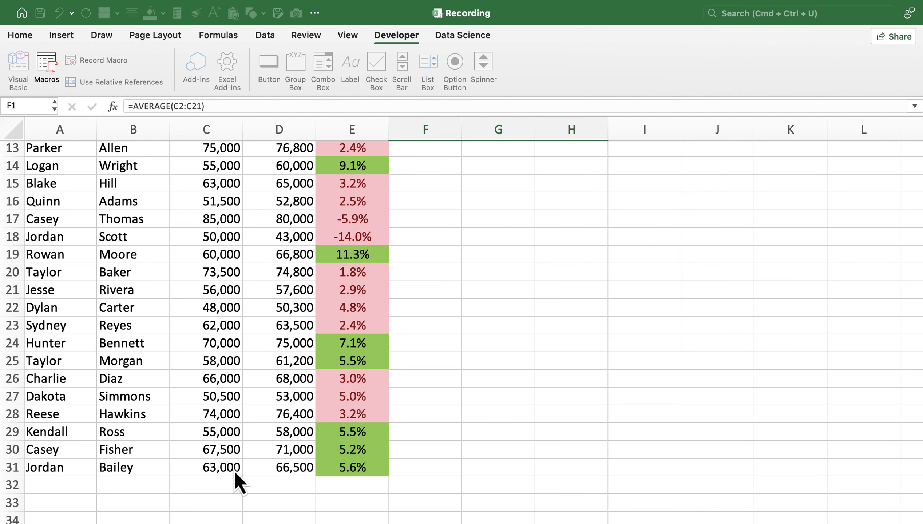
Check the split names and the % Change values with their colour formatting in rows 21 to 31.
click(65, 286)
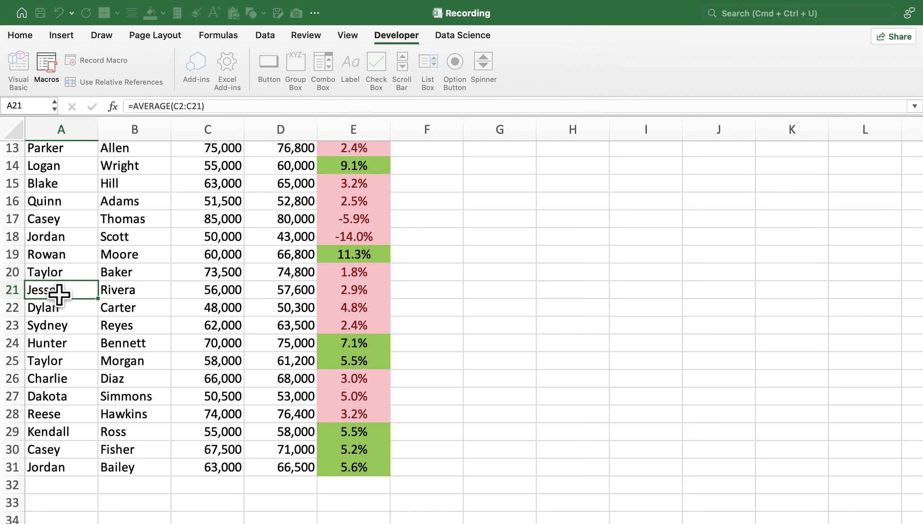
drag(69, 290, 133, 473)
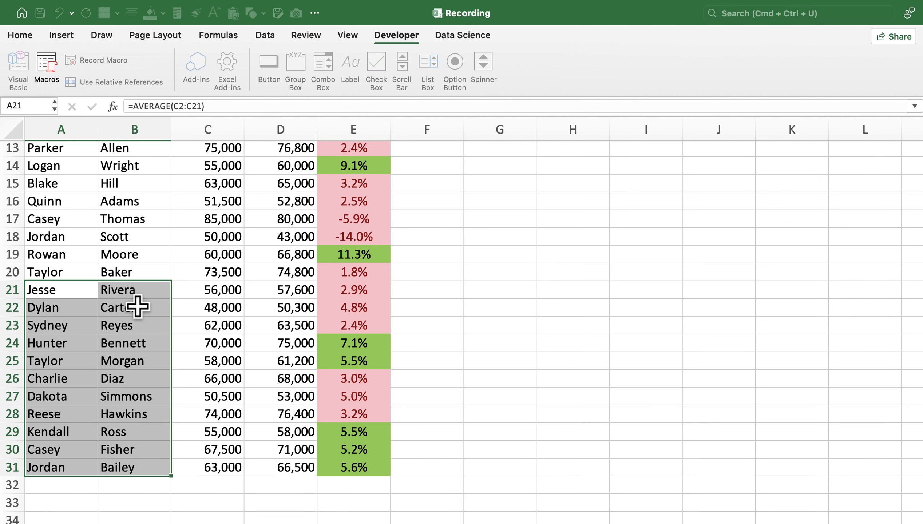
click(357, 291)
drag(359, 305, 352, 464)
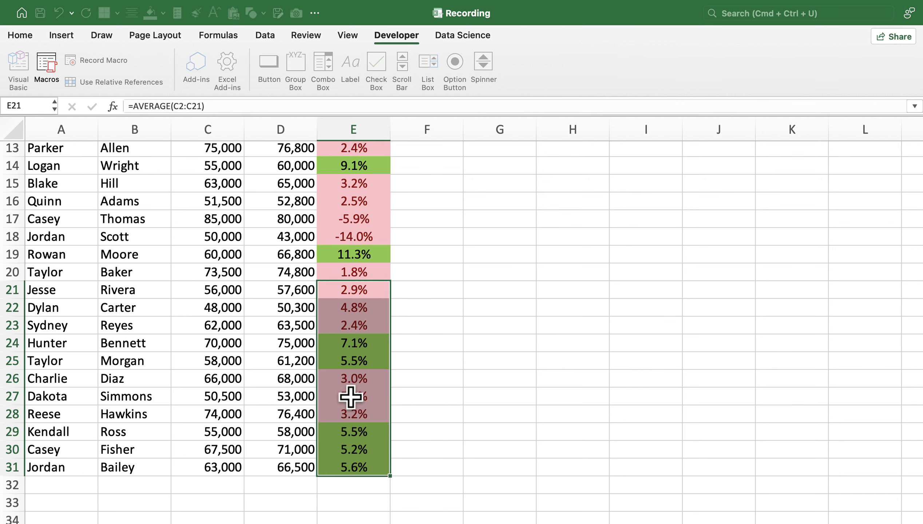
Examine which Initial Salary rows the Mean formula in cell G2 covers.
scroll(340, 398, up, 6)
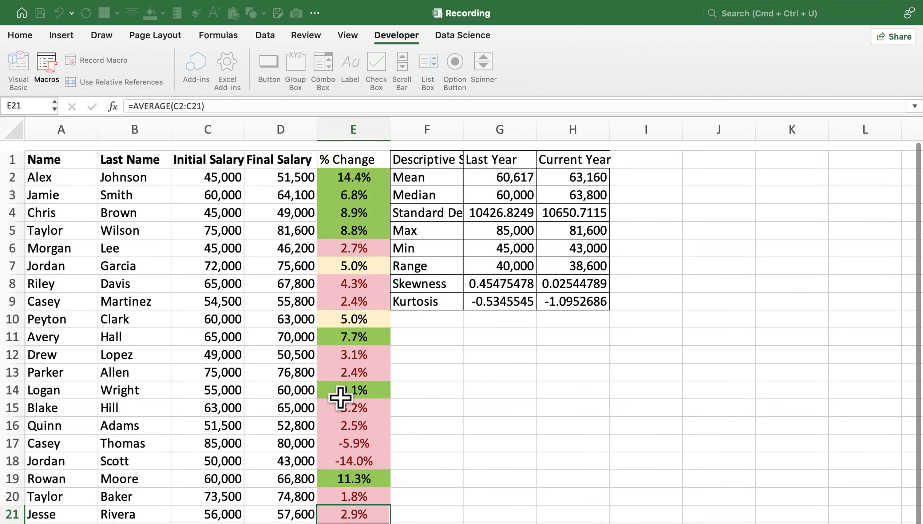
double_click(505, 167)
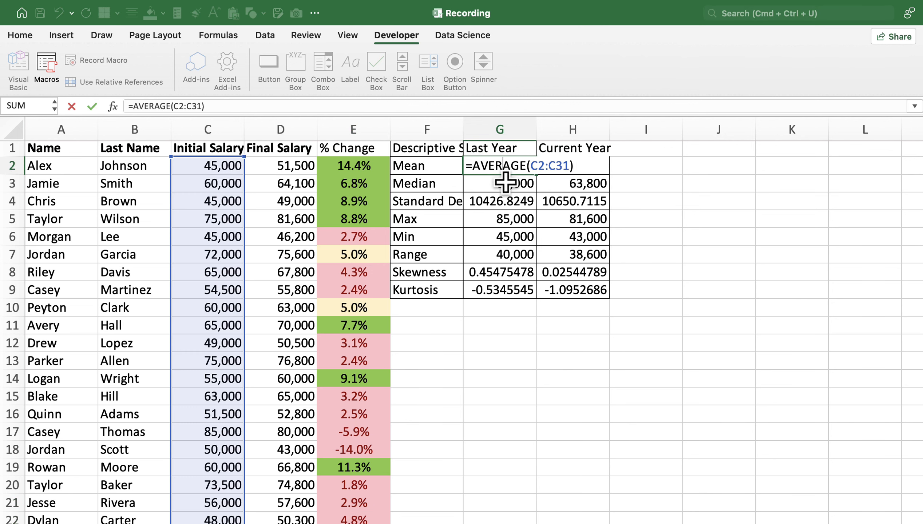
scroll(507, 190, down, 8)
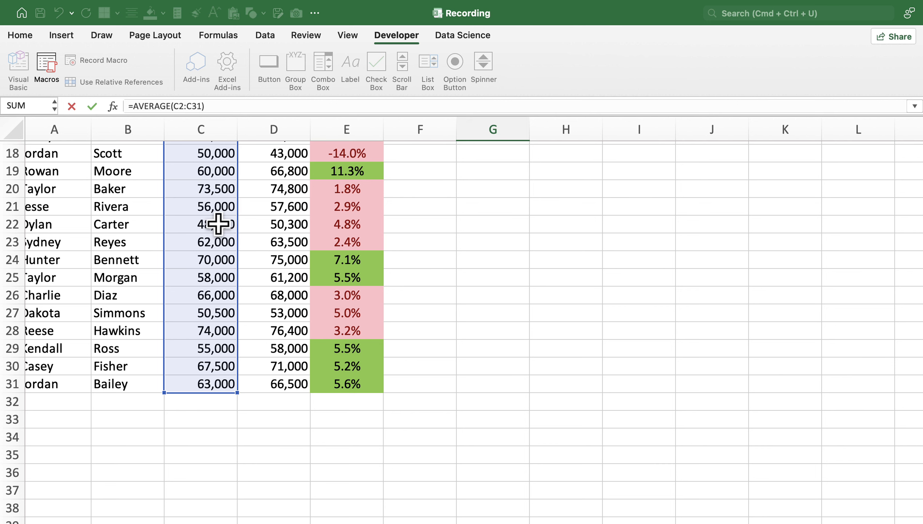
scroll(220, 241, left, 1)
scroll(221, 241, up, 1)
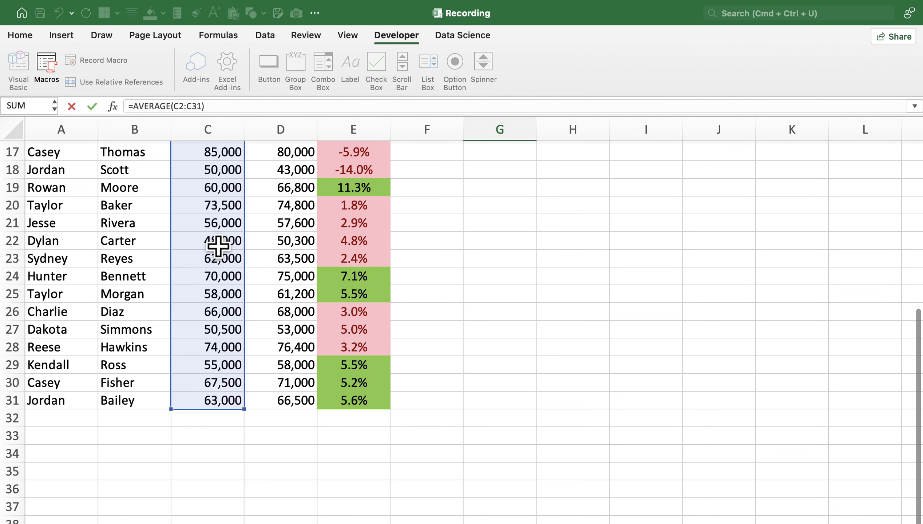
scroll(261, 382, up, 5)
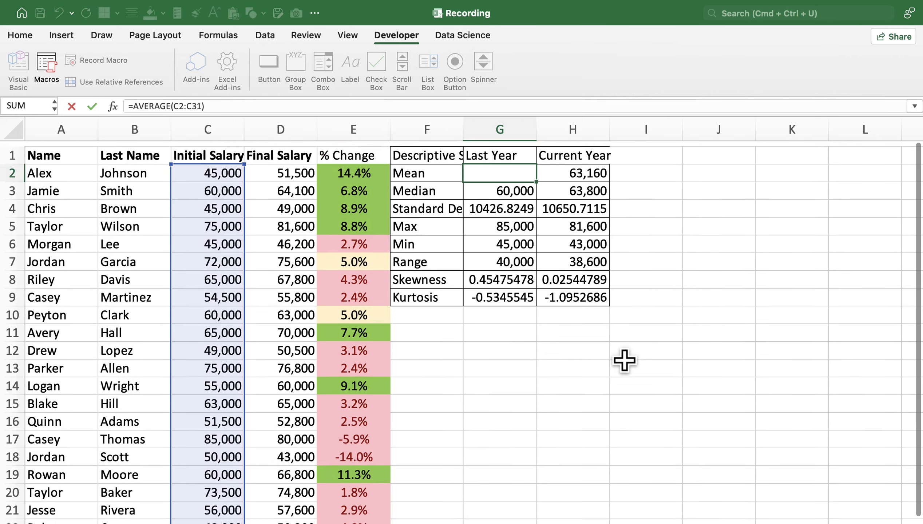
Examine the ranges used by the Last Year standard deviation, Max and Min formulas in G4 to G6.
scroll(523, 187, down, 1)
double_click(507, 172)
scroll(209, 220, down, 5)
scroll(209, 219, right, 1)
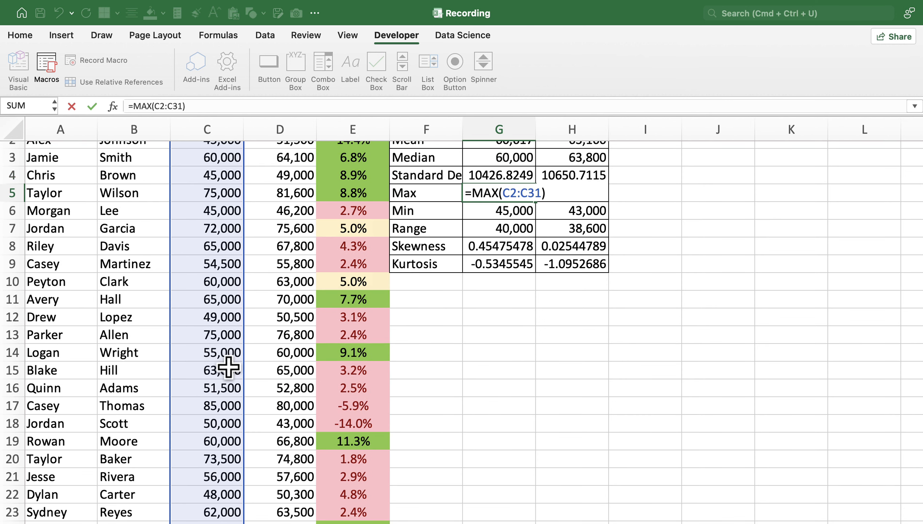
scroll(228, 369, down, 5)
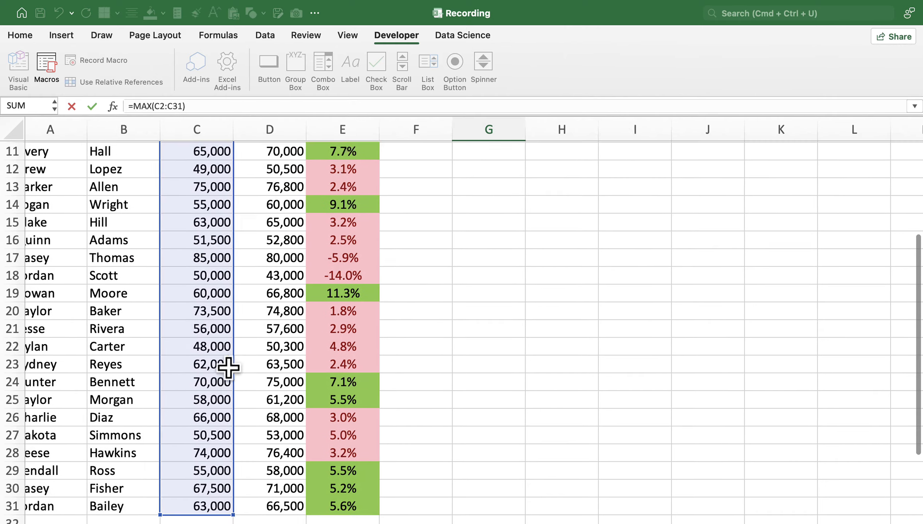
scroll(231, 365, up, 5)
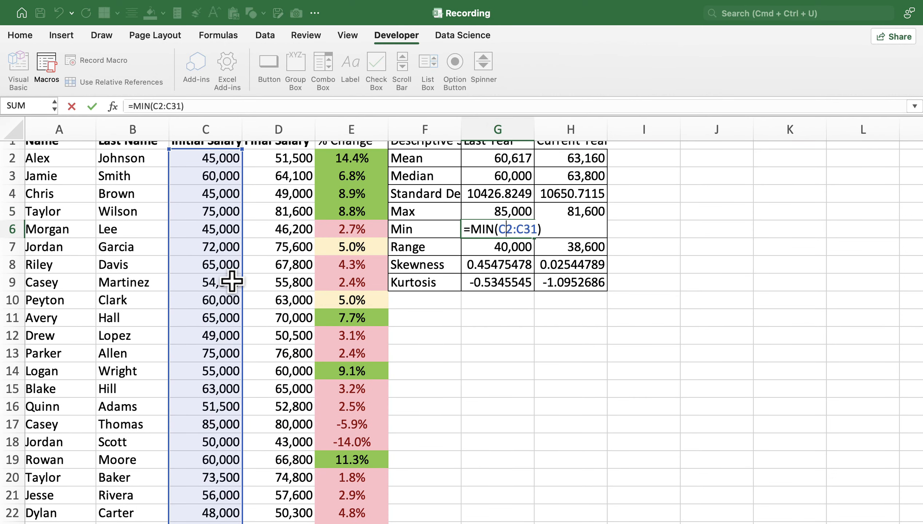